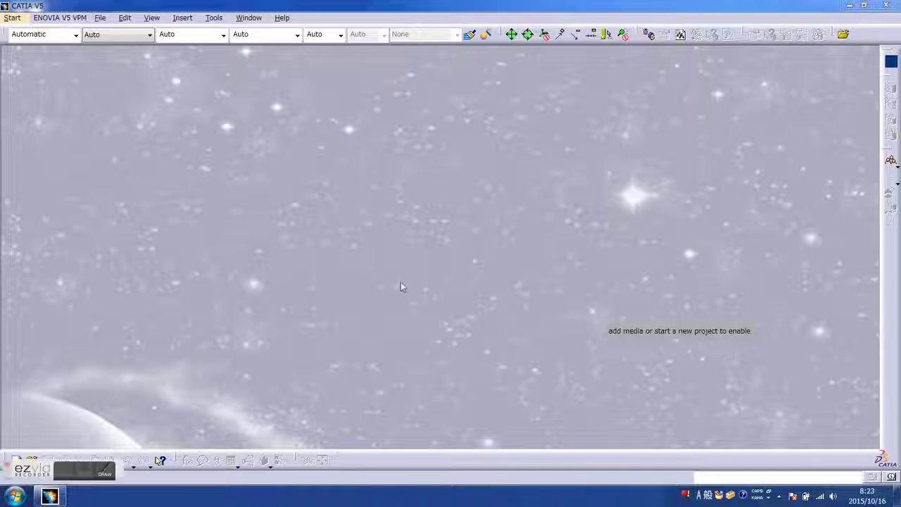
Create a new Part Design part named 'bevel gear'
left_click(20, 17)
mouse_move(45, 45)
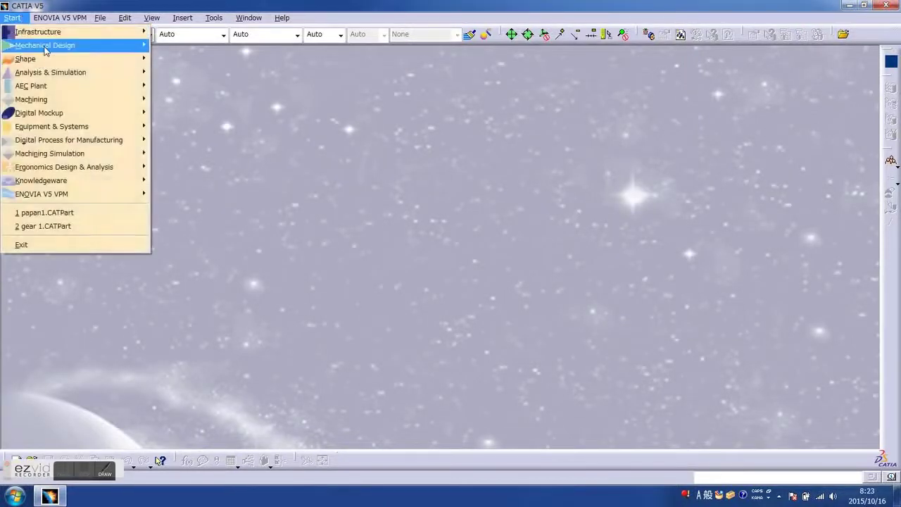
left_click(168, 46)
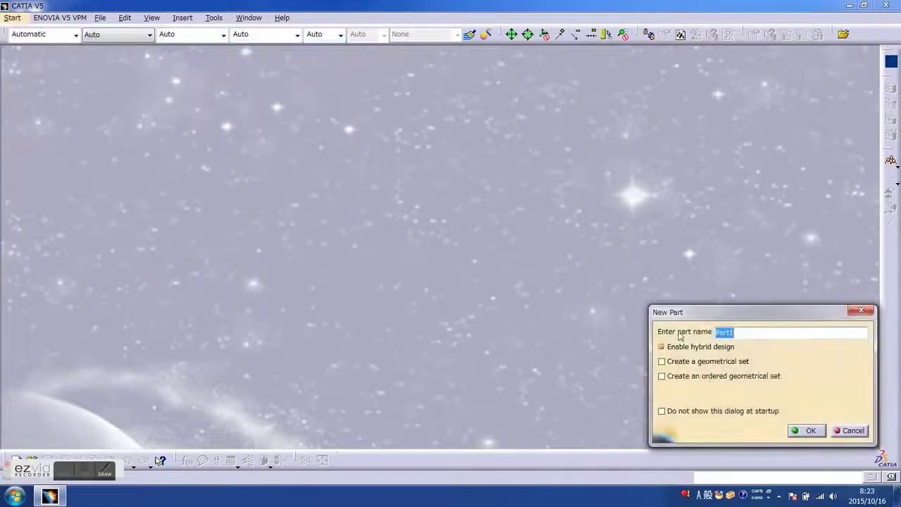
type("bevel gear")
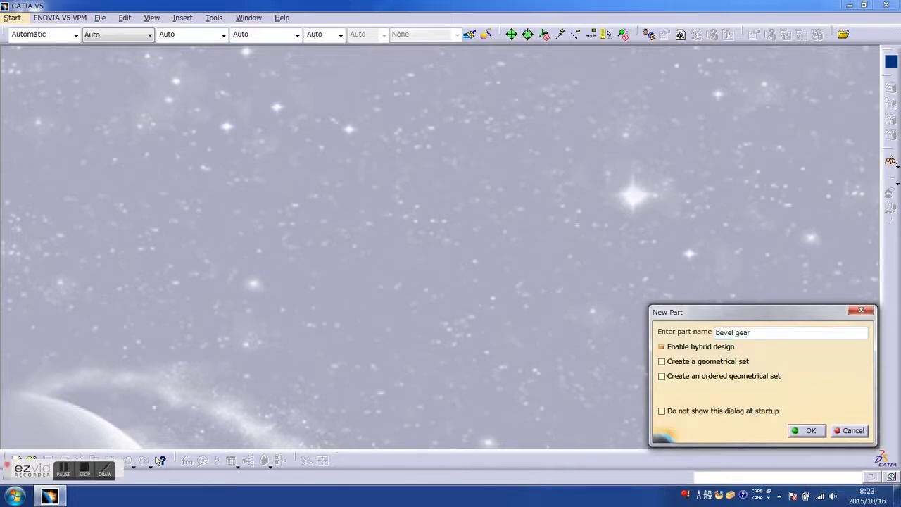
key("Return")
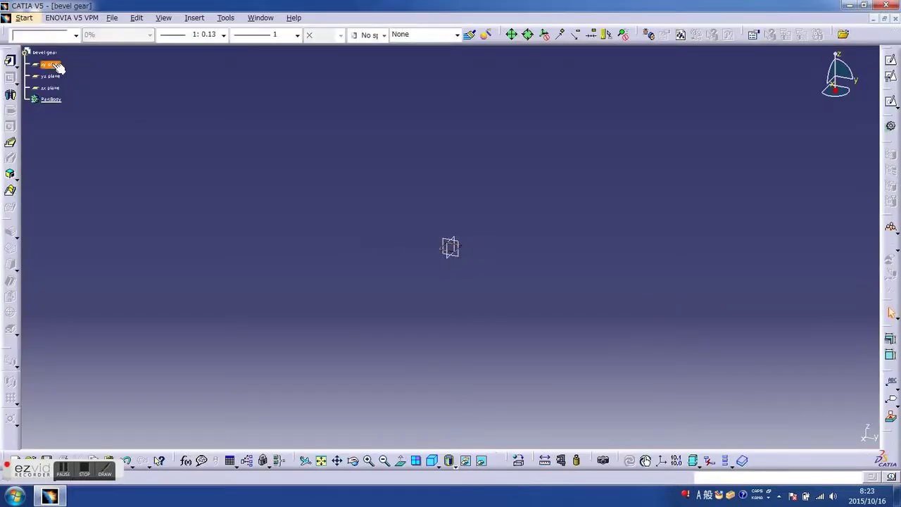
Sketch on the xy plane a circle at the origin dimensioned to 180 diameter
left_click(891, 60)
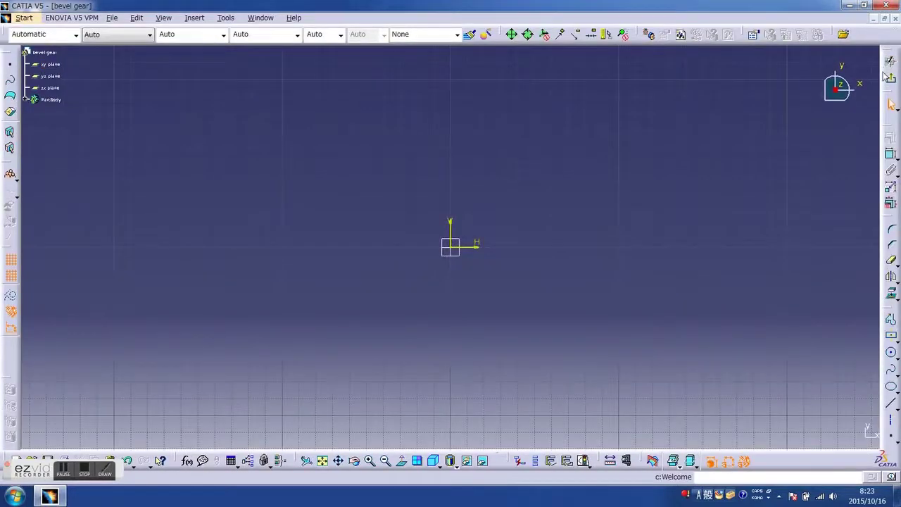
left_click(892, 355)
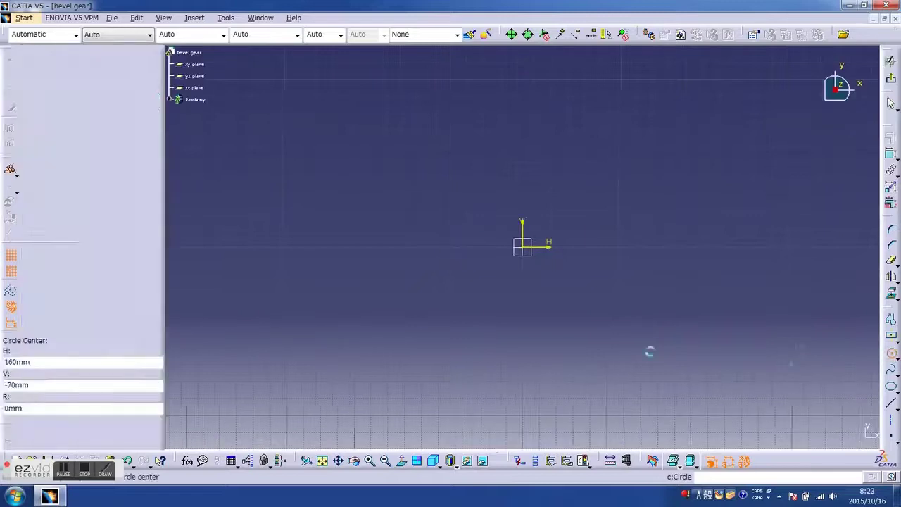
left_click(521, 247)
left_click(618, 356)
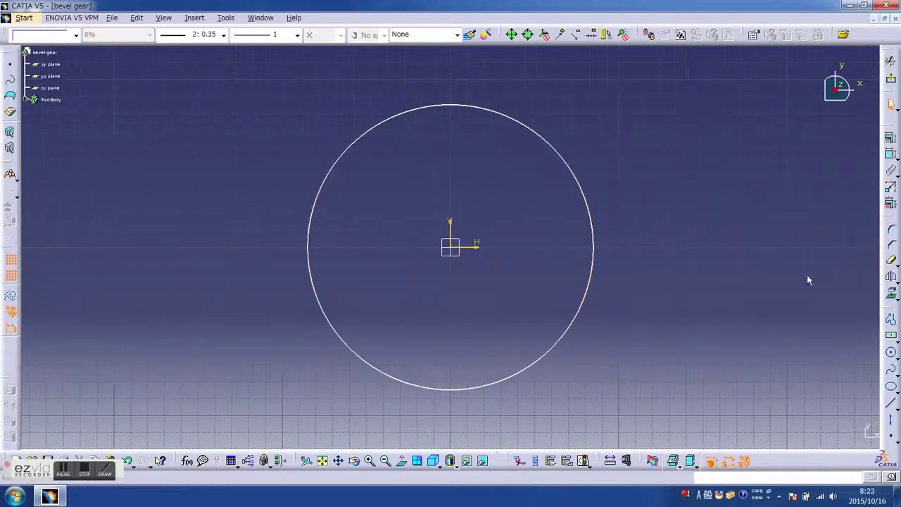
left_click(890, 154)
left_click(592, 247)
left_click(774, 167)
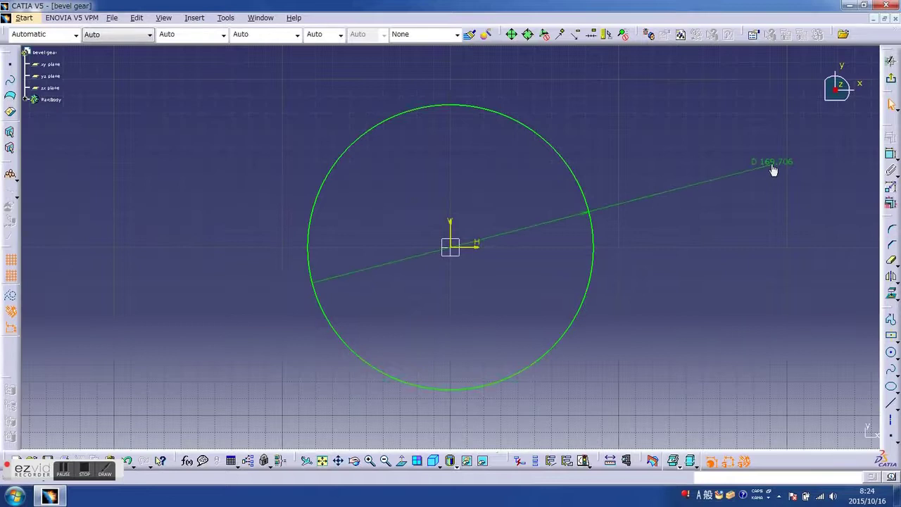
double_click(772, 167)
type("180")
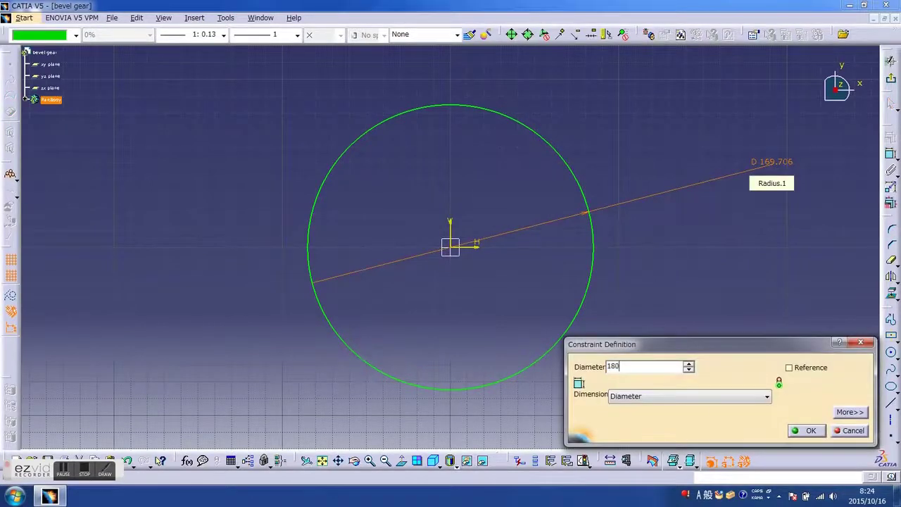
key("Return")
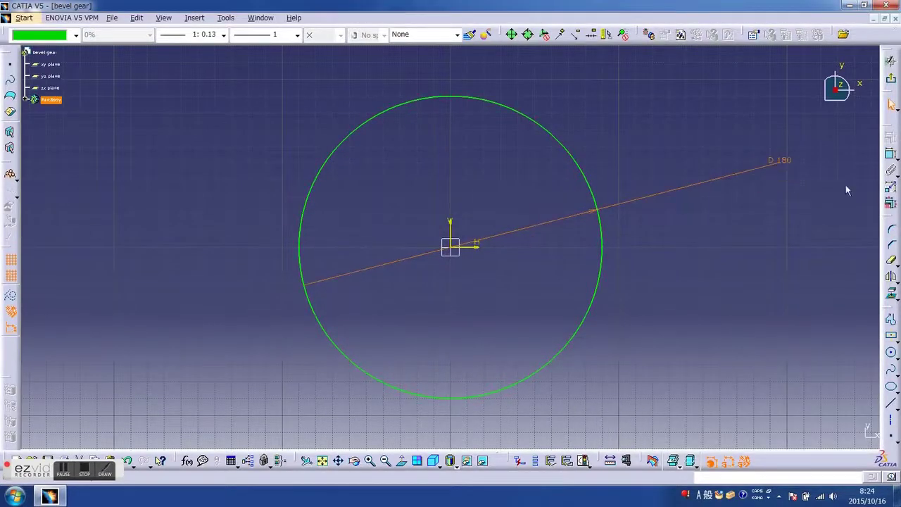
Add a concentric outer circle at the origin with 200 diameter
left_click(891, 354)
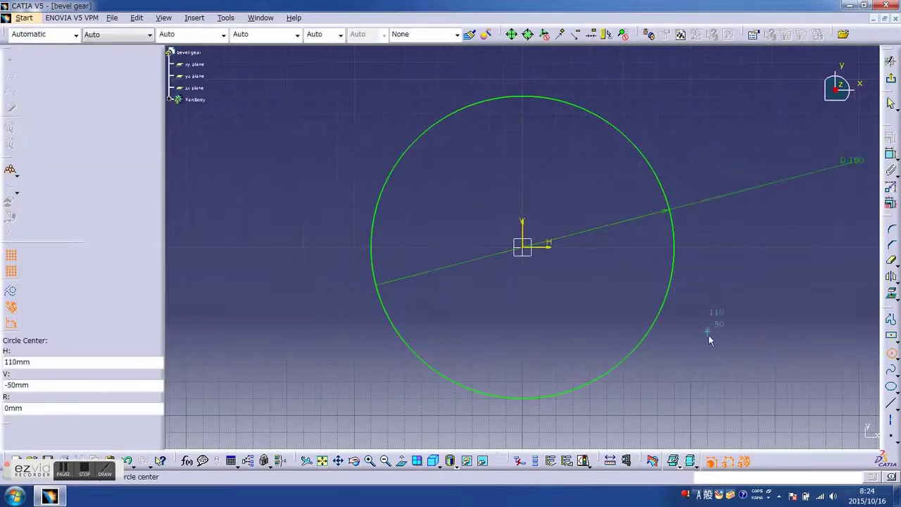
left_click(524, 246)
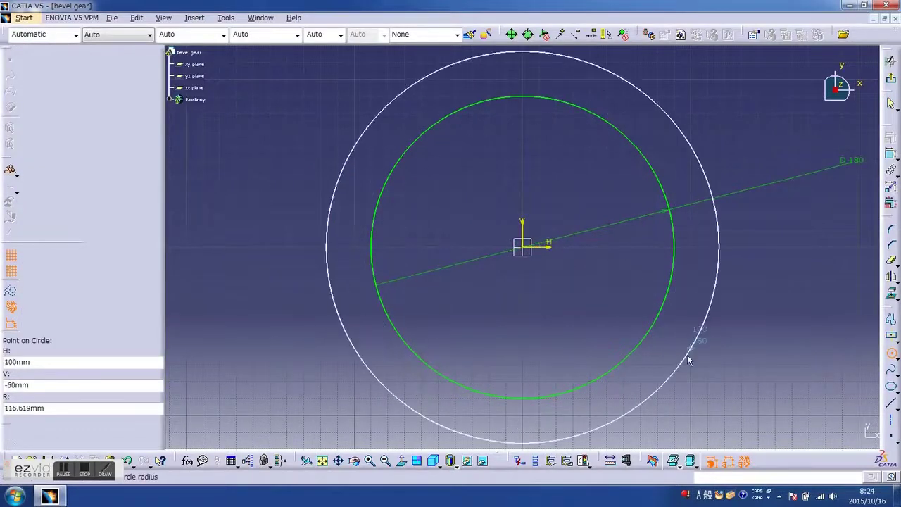
left_click(678, 352)
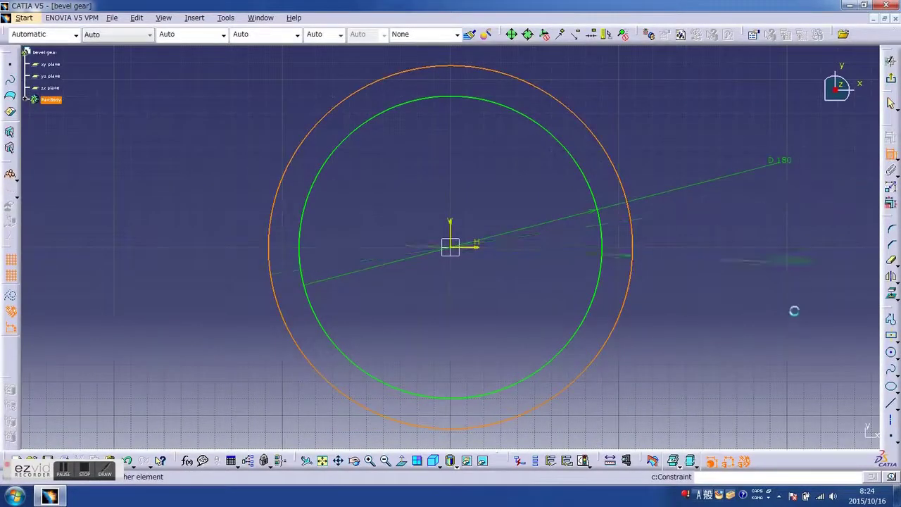
double_click(789, 348)
type("200")
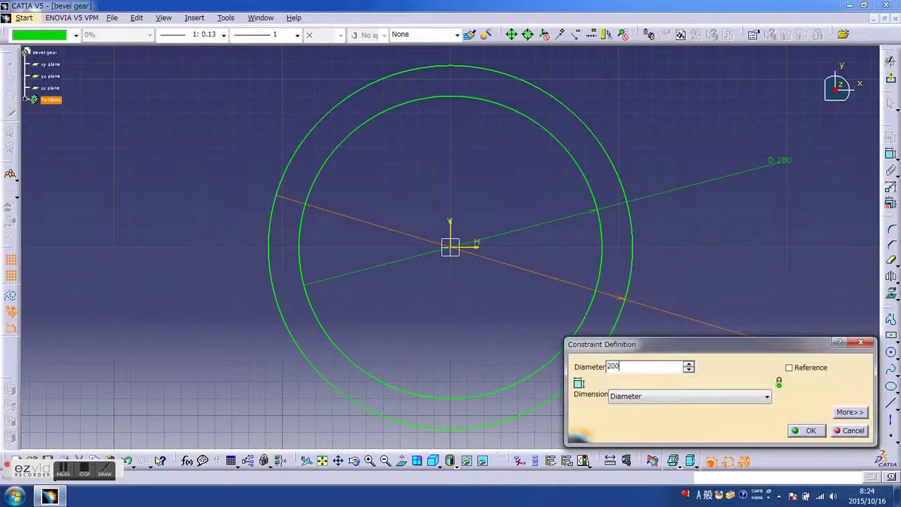
key("Return")
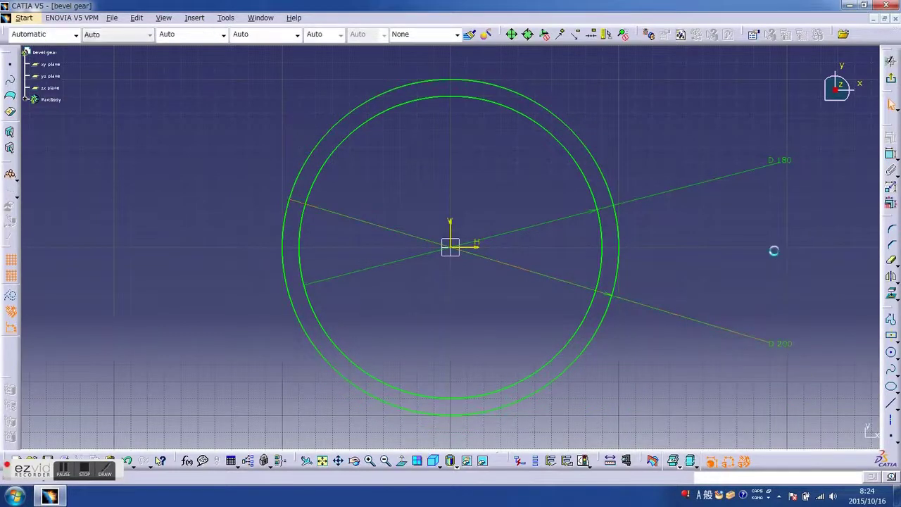
Draw a narrow ellipse centred at the origin with its major axis pointing straight up
left_click(891, 387)
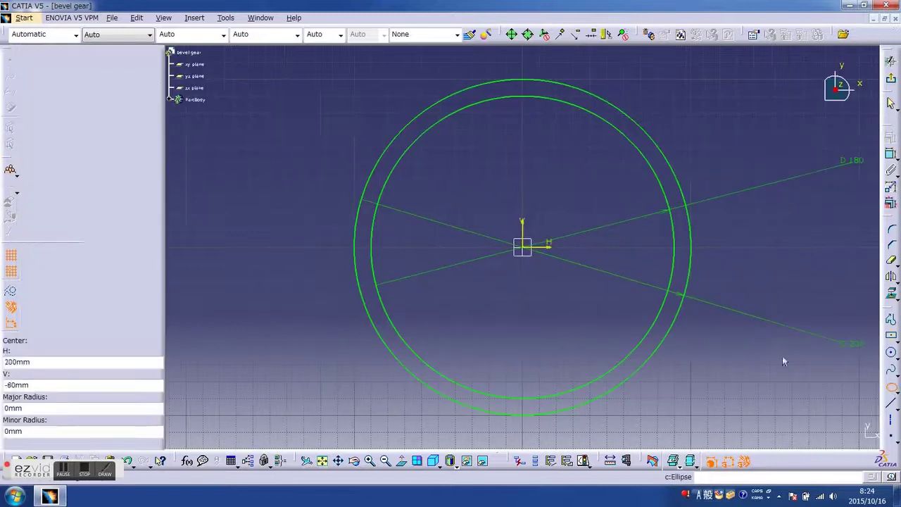
left_click(521, 247)
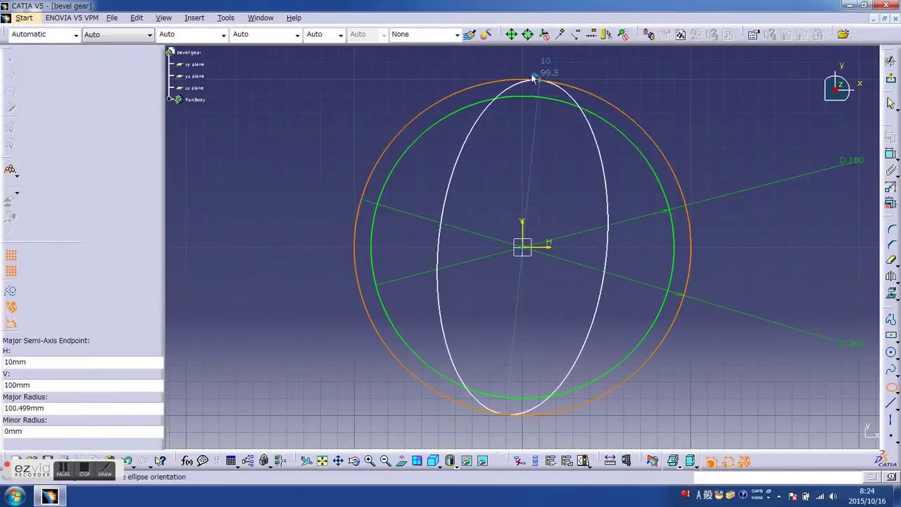
left_click(523, 71)
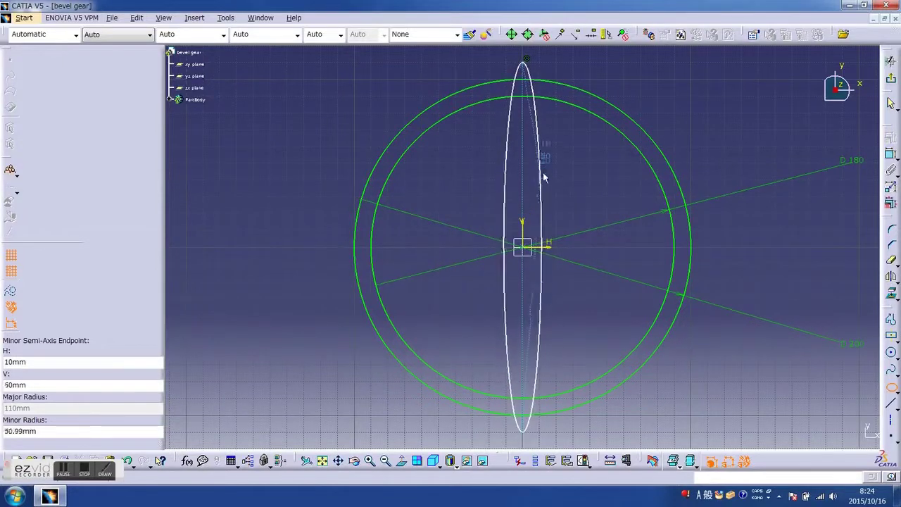
left_click(542, 175)
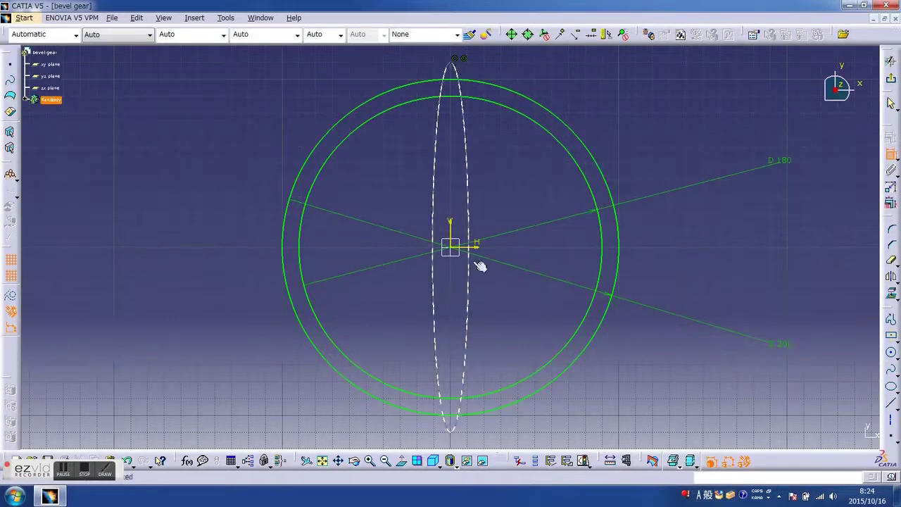
Dimension the ellipse, setting its width dimension to 5 mm, then changing it to 10 mm
left_click(457, 434)
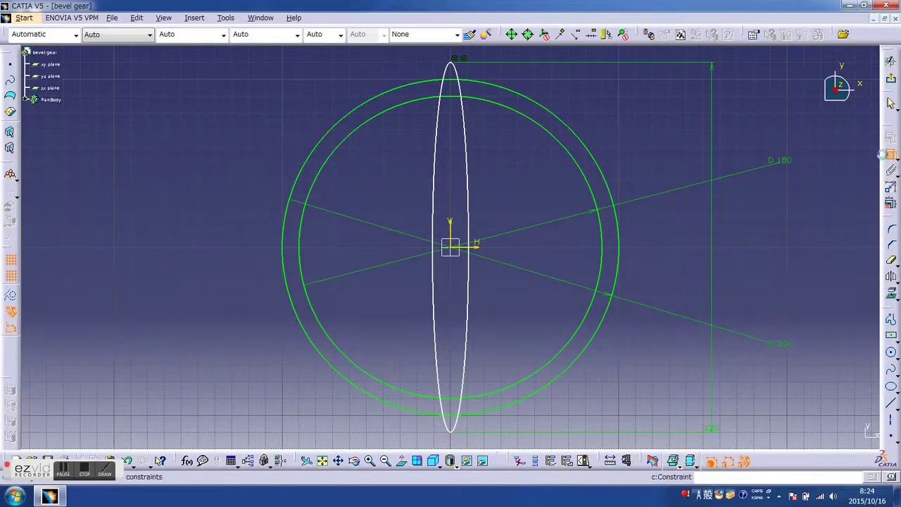
left_click(473, 243)
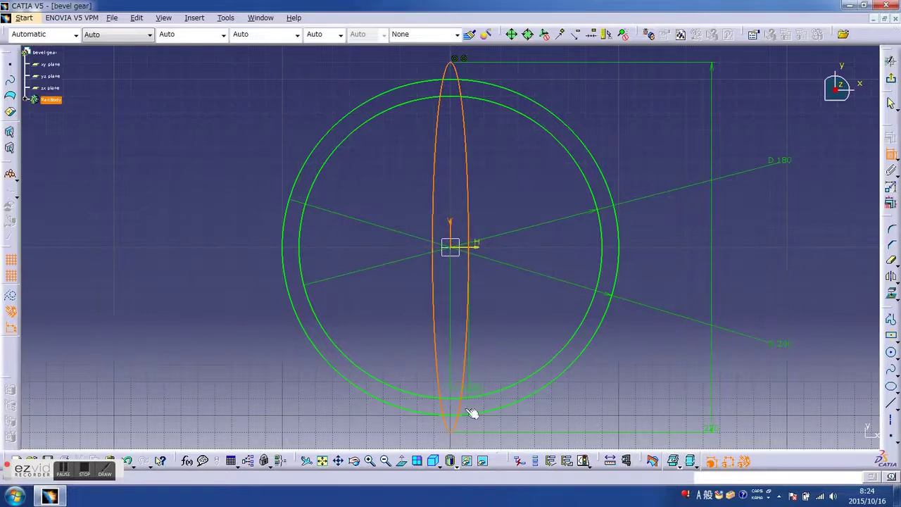
double_click(469, 442)
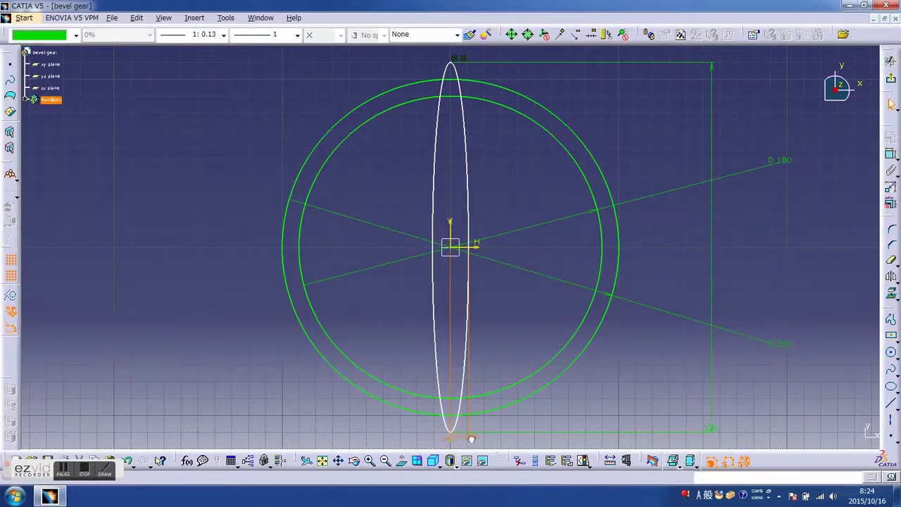
type("5")
key("Return")
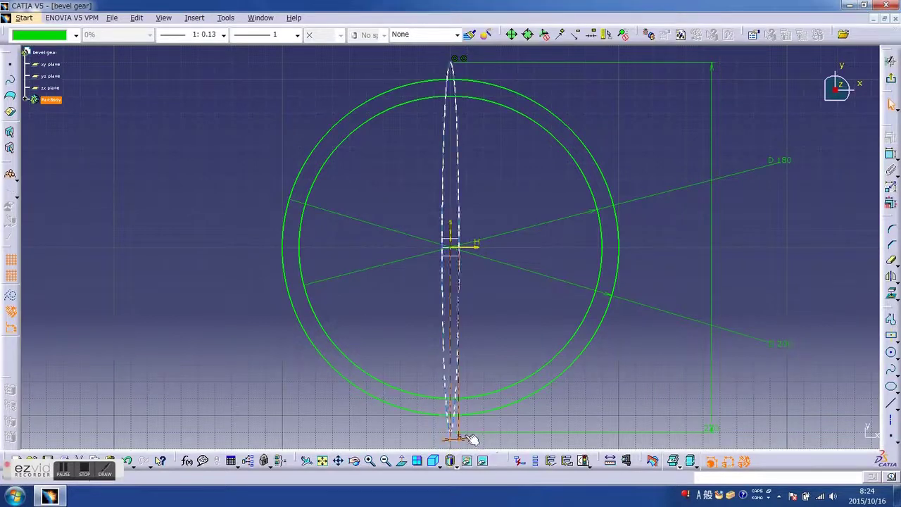
double_click(459, 440)
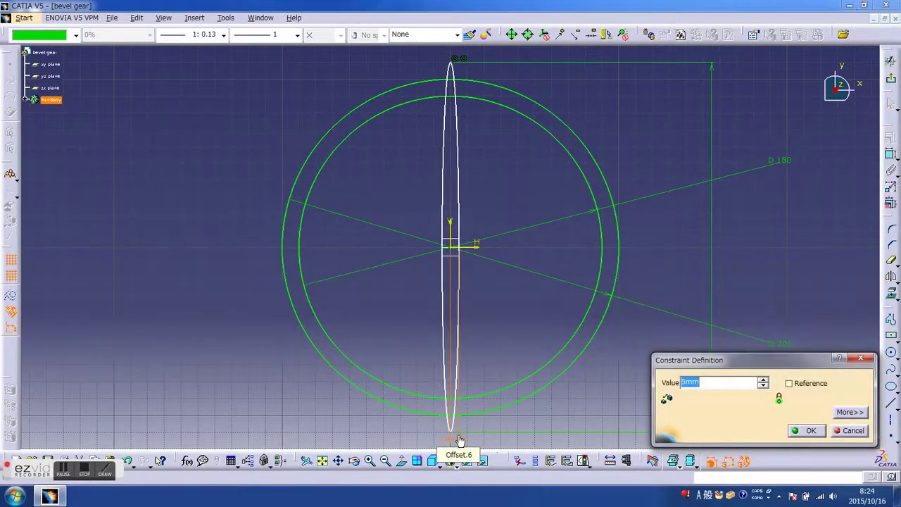
key("Return")
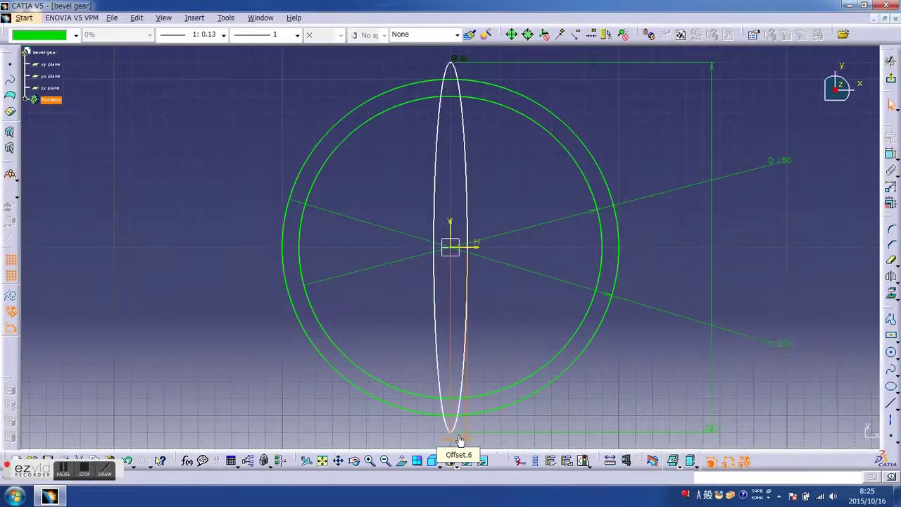
left_click(695, 74)
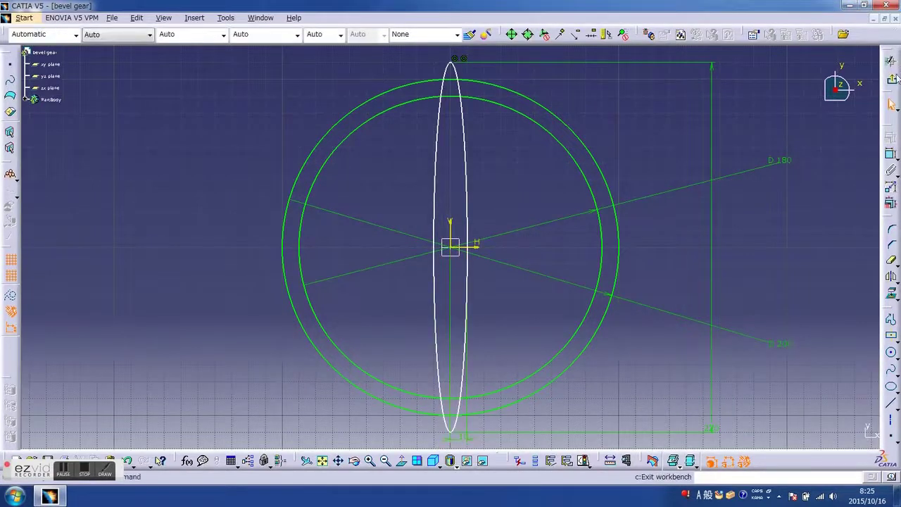
Quick Trim away the outer circle's excess and the upper and side ellipse arcs
left_click(604, 173)
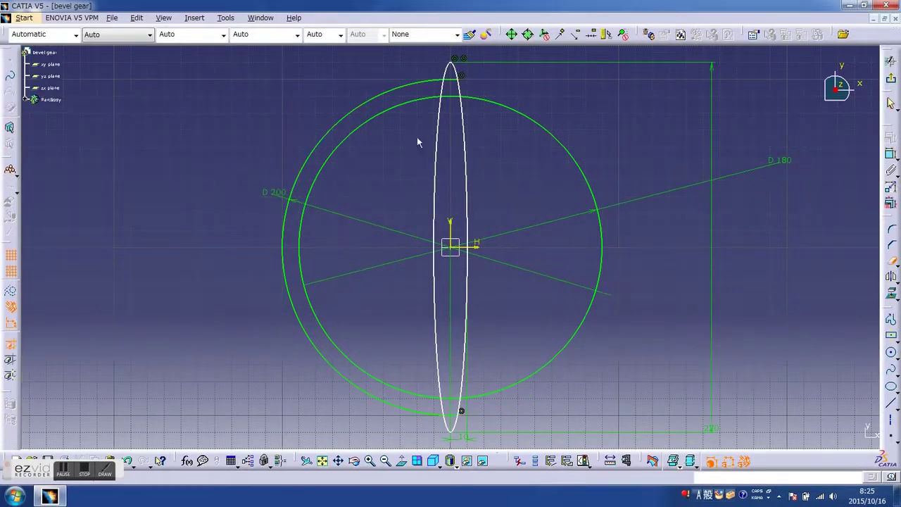
left_click(371, 103)
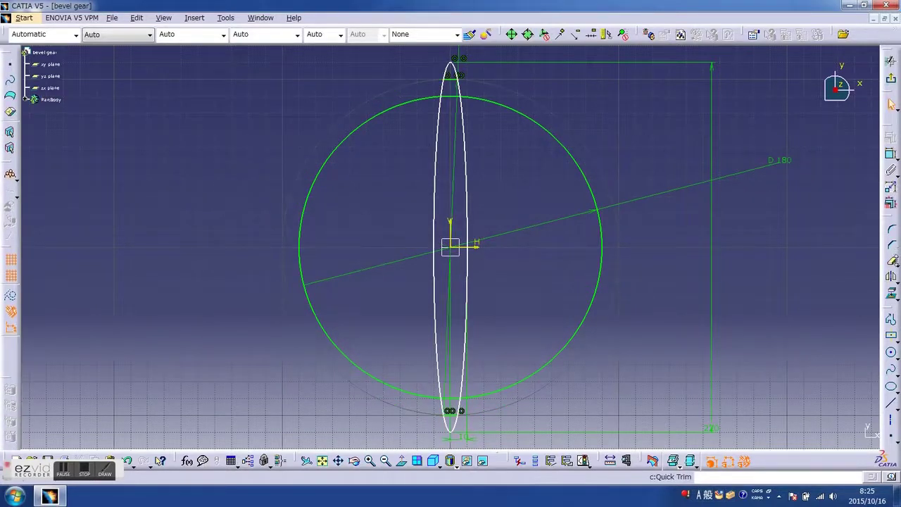
left_click(456, 71)
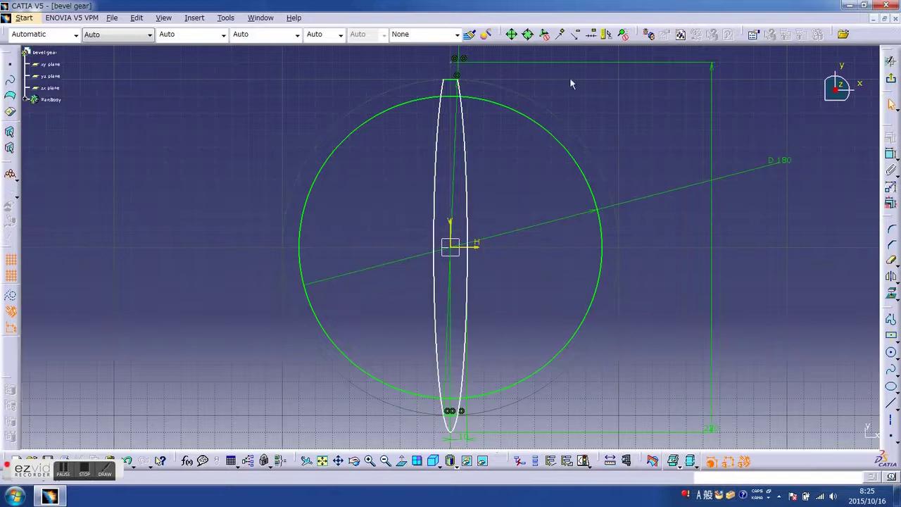
left_click(889, 261)
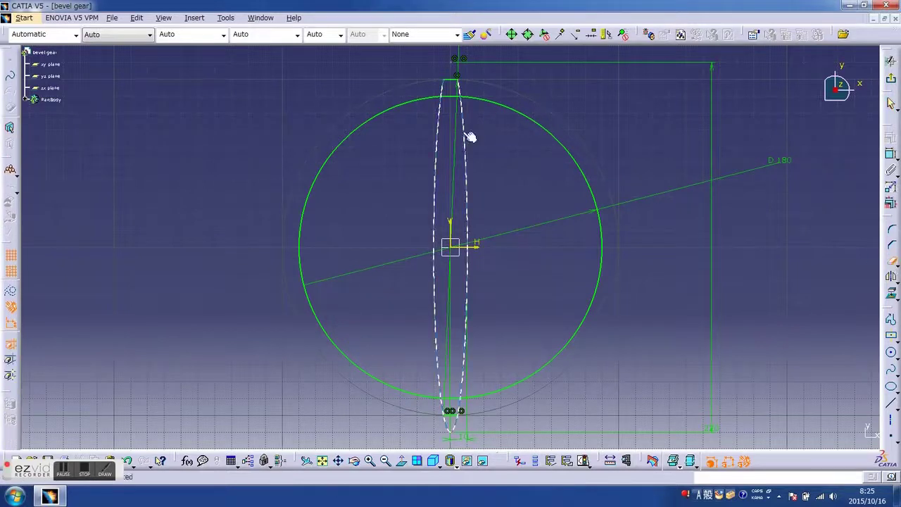
left_click(451, 99)
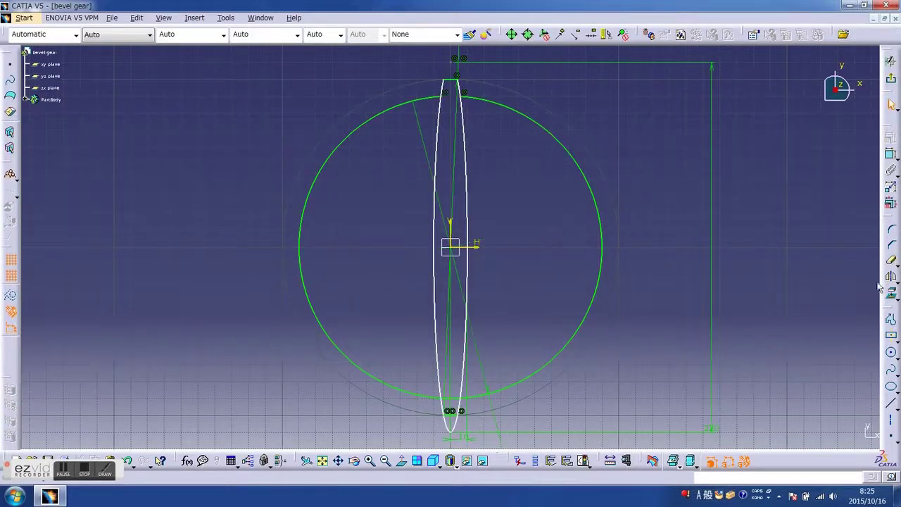
left_click(467, 217)
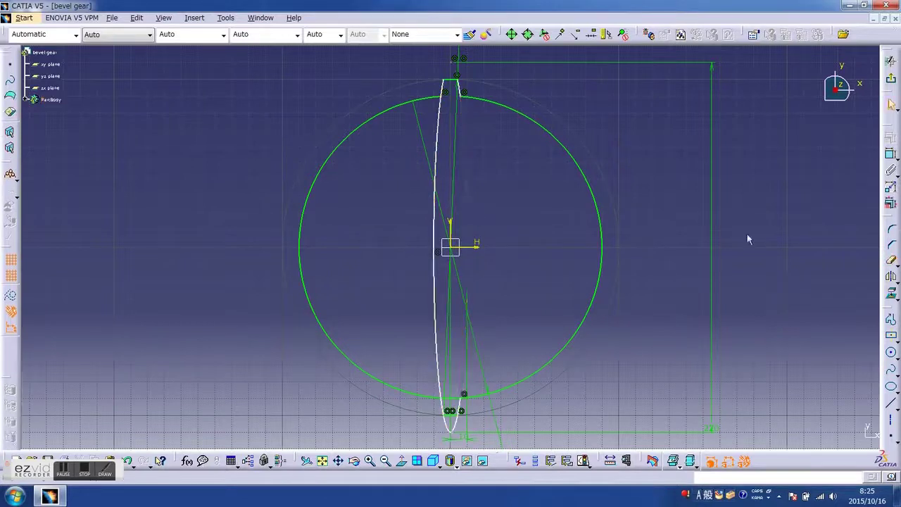
left_click(891, 260)
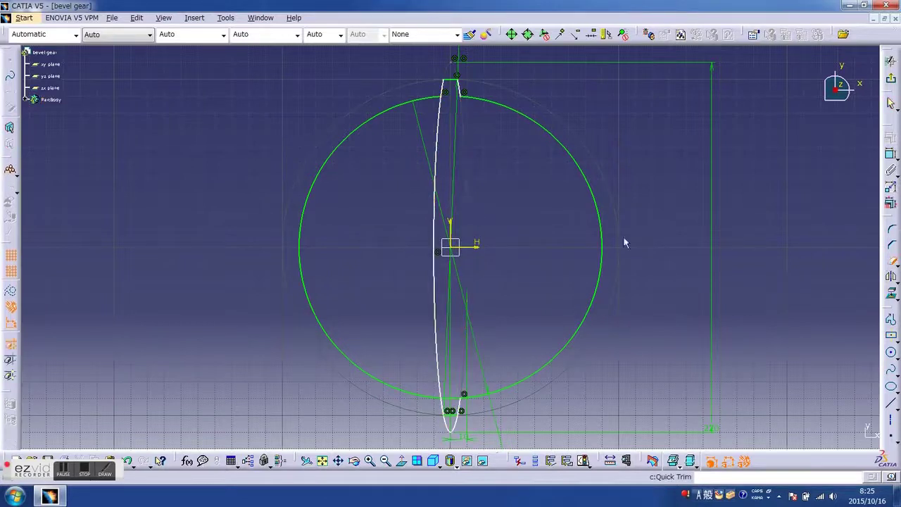
left_click(432, 212)
left_click(890, 261)
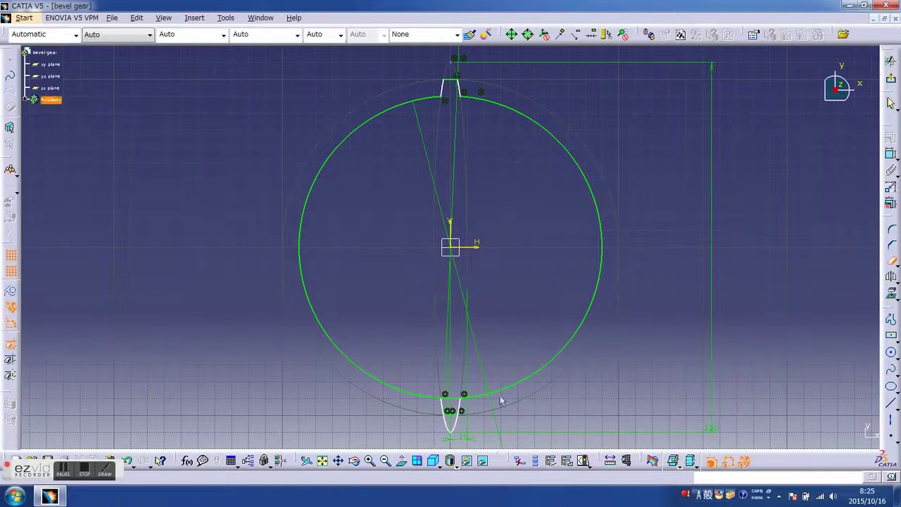
Trim the leftover lower ellipse and arc segments, then exit the sketcher
left_click(464, 404)
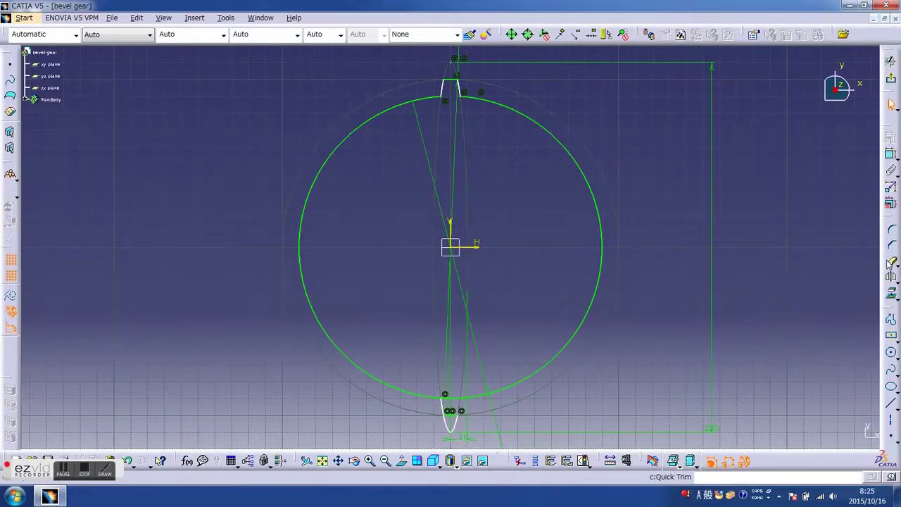
left_click(890, 261)
left_click(448, 410)
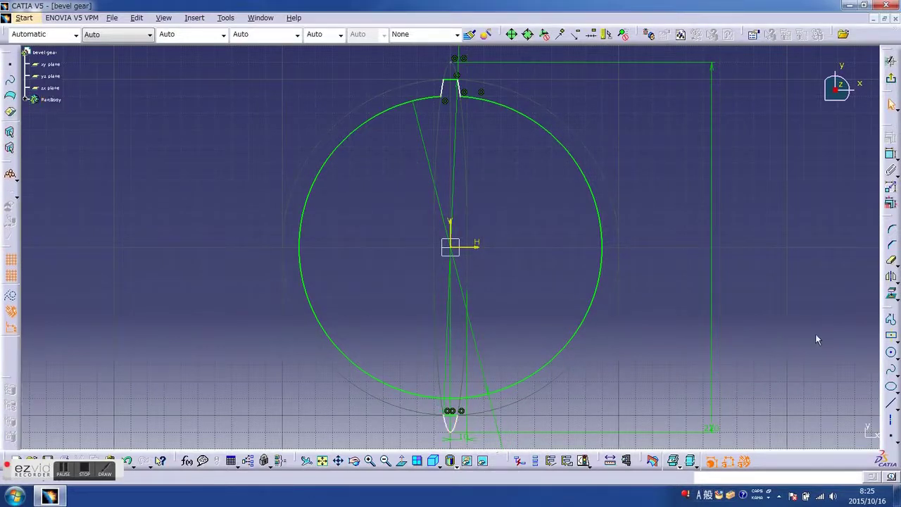
left_click(891, 260)
left_click(459, 429)
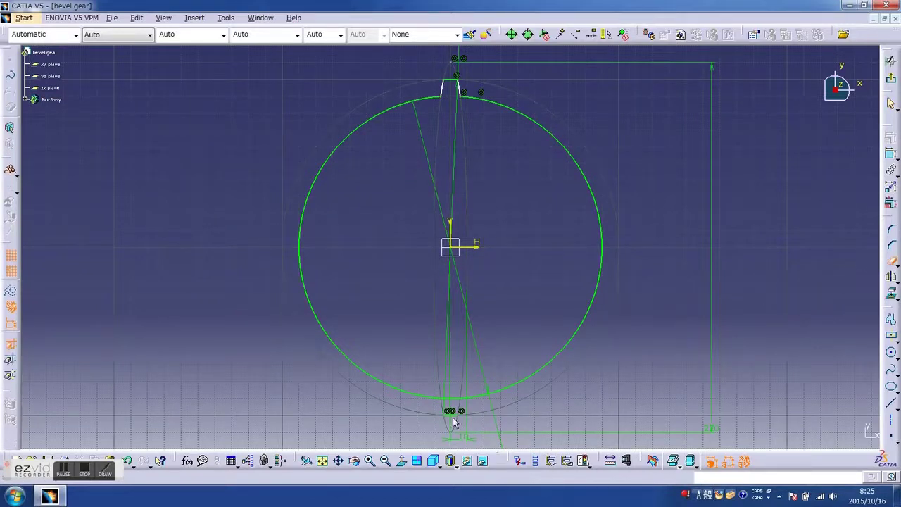
left_click(451, 414)
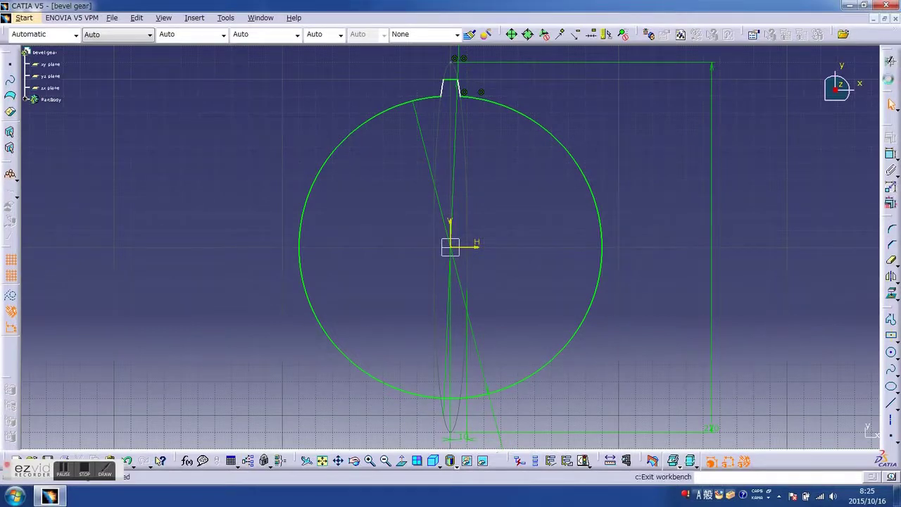
left_click(891, 78)
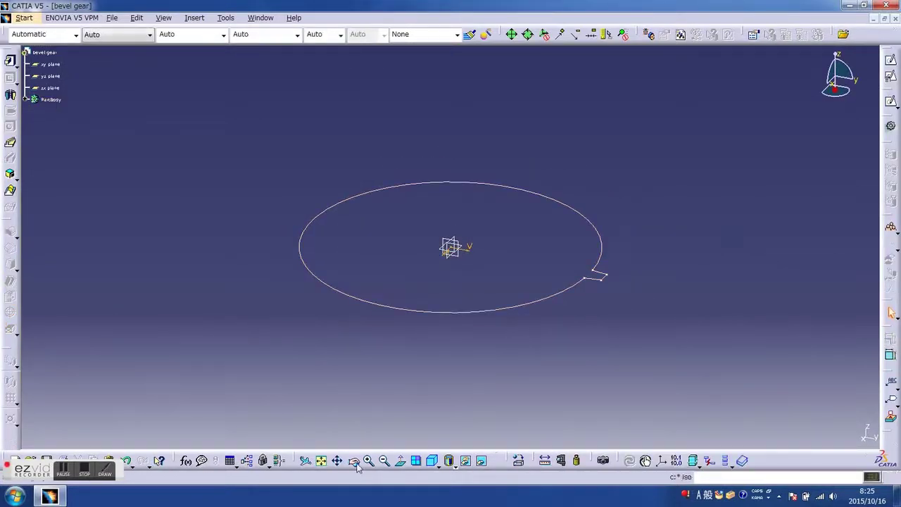
Rotate the view and switch to the Generative Shape Design workbench
mouse_move(656, 394)
middle_mouse_down()
mouse_move(629, 257)
mouse_move(610, 243)
middle_mouse_up()
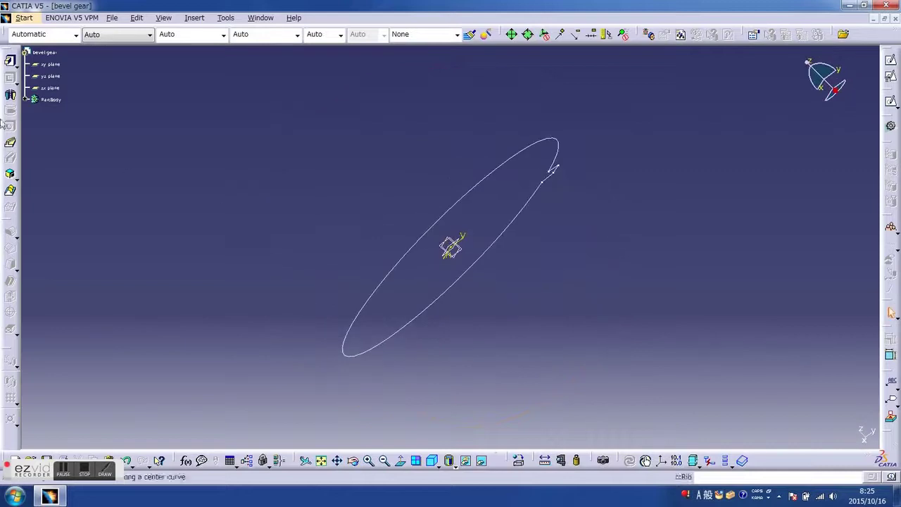
left_click(24, 18)
mouse_move(42, 59)
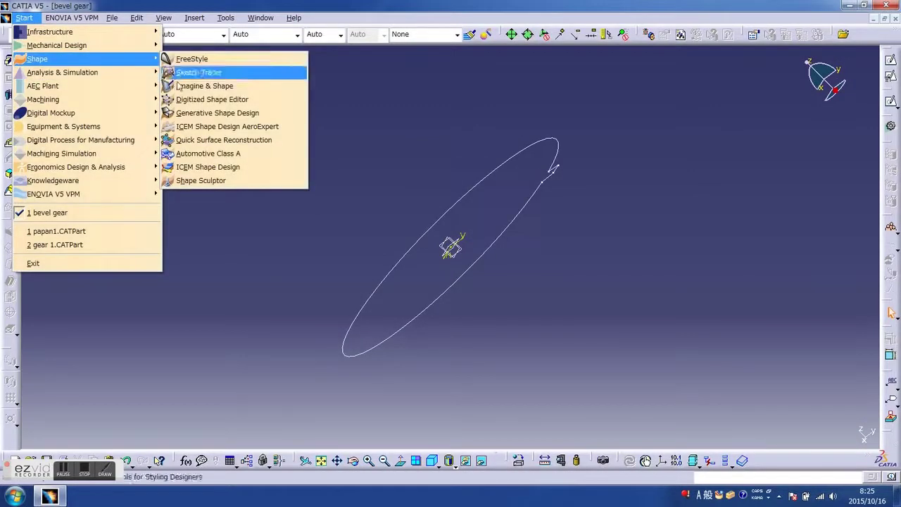
left_click(226, 112)
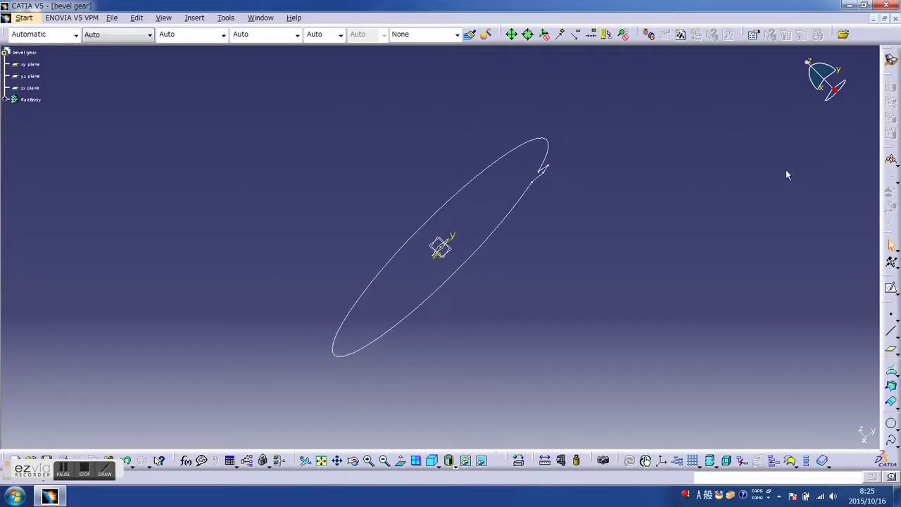
Translate Sketch.1 by 80 mm along the Z Component direction
left_click(191, 19)
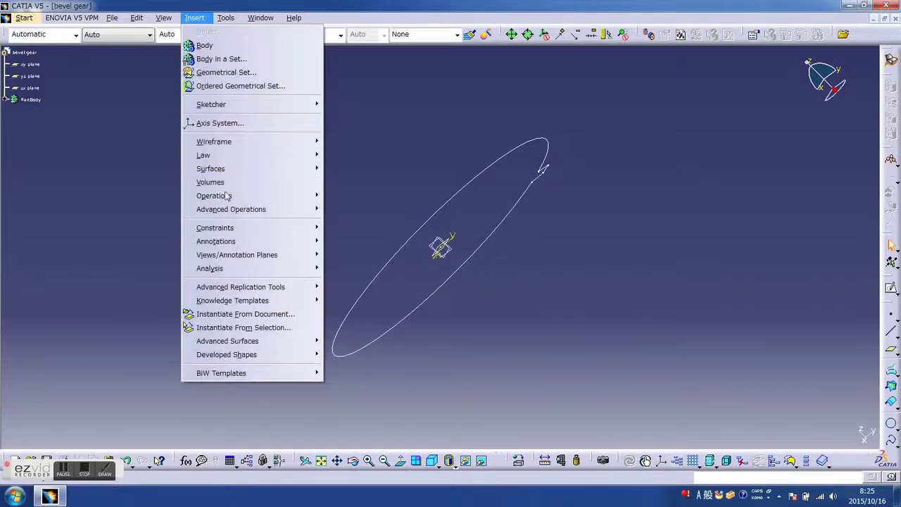
mouse_move(214, 195)
left_click(385, 391)
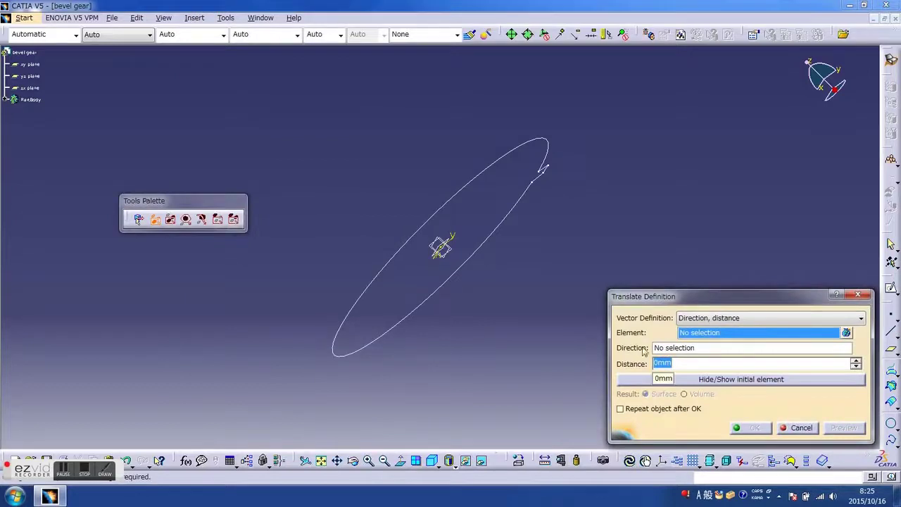
left_click(518, 211)
type("80")
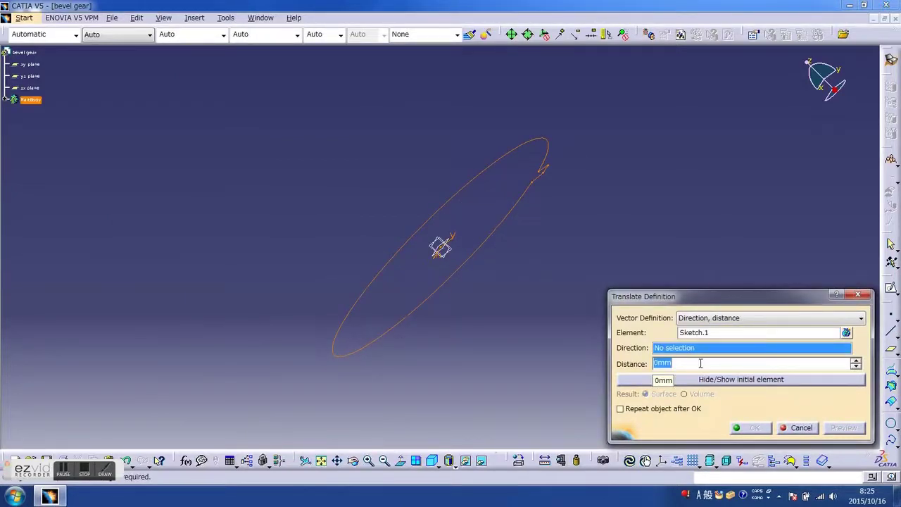
right_click(736, 352)
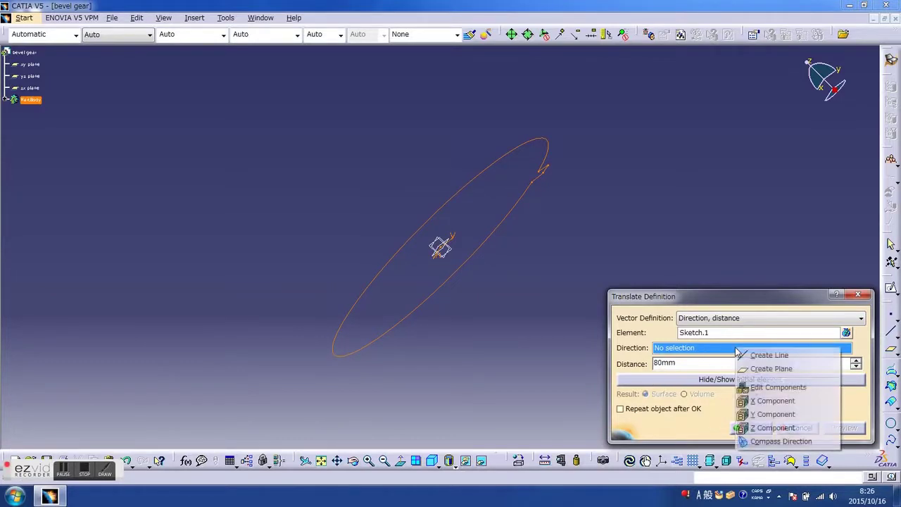
left_click(767, 427)
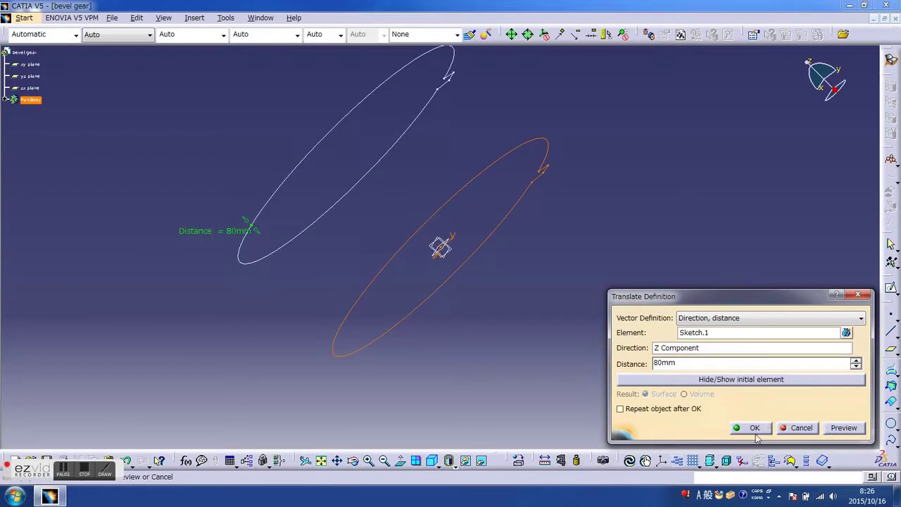
left_click(756, 433)
mouse_move(698, 346)
middle_mouse_down()
mouse_move(717, 398)
mouse_move(673, 366)
mouse_move(670, 382)
mouse_move(704, 346)
mouse_move(713, 366)
middle_mouse_up()
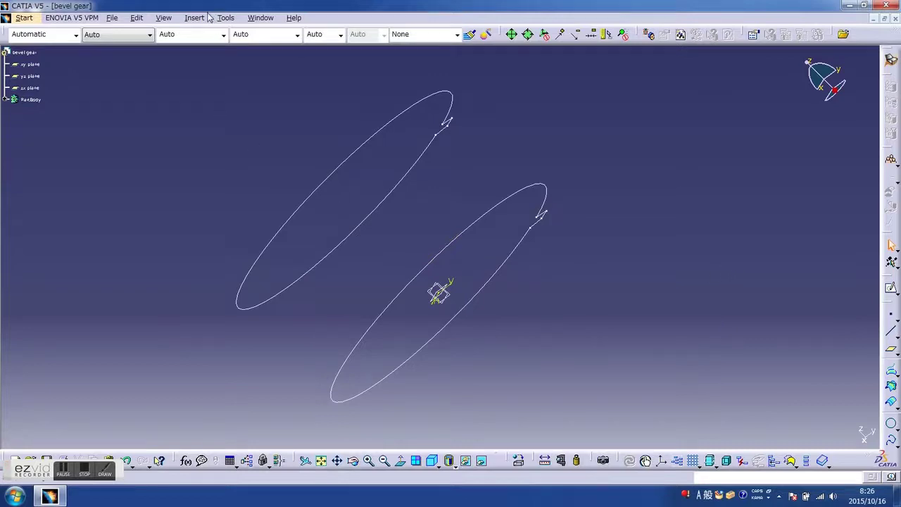
Scale Translate.1 by ratio 0.75 about the origin, hide the original, and fit all in view
left_click(196, 19)
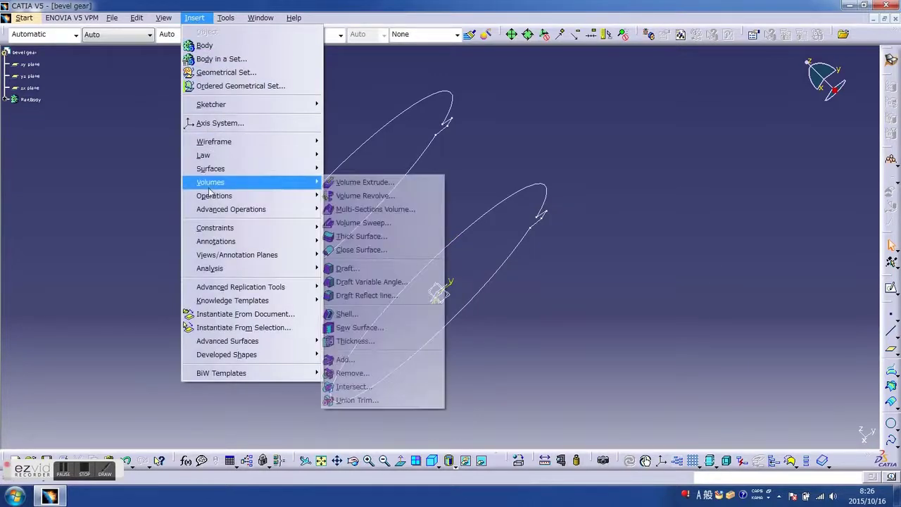
mouse_move(214, 196)
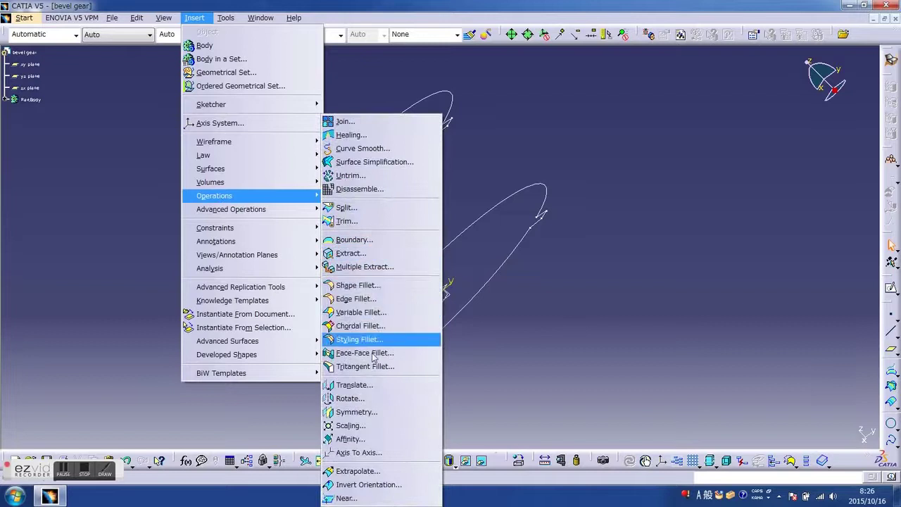
left_click(356, 425)
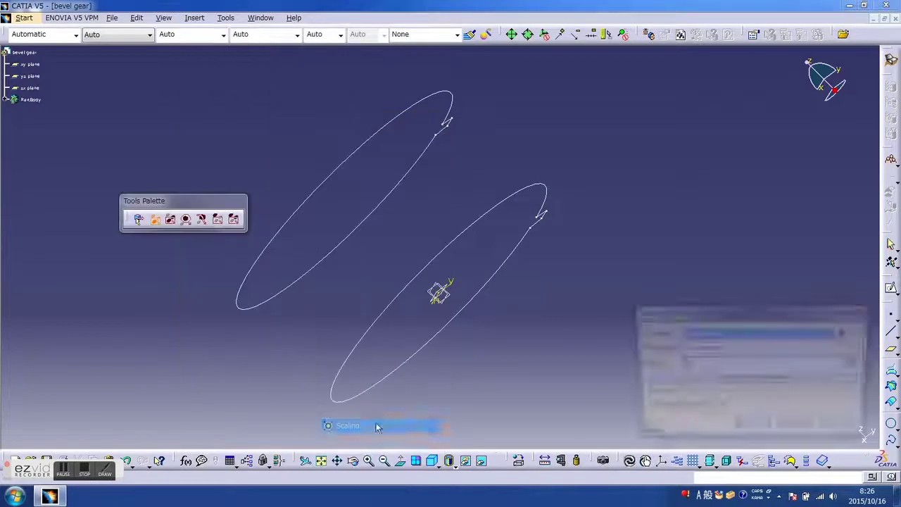
left_click(373, 220)
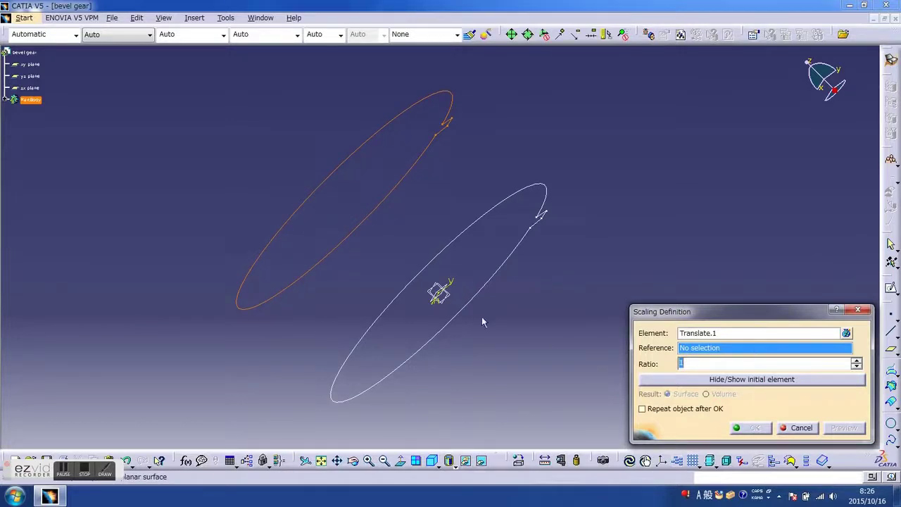
left_click(441, 295)
type("0.75")
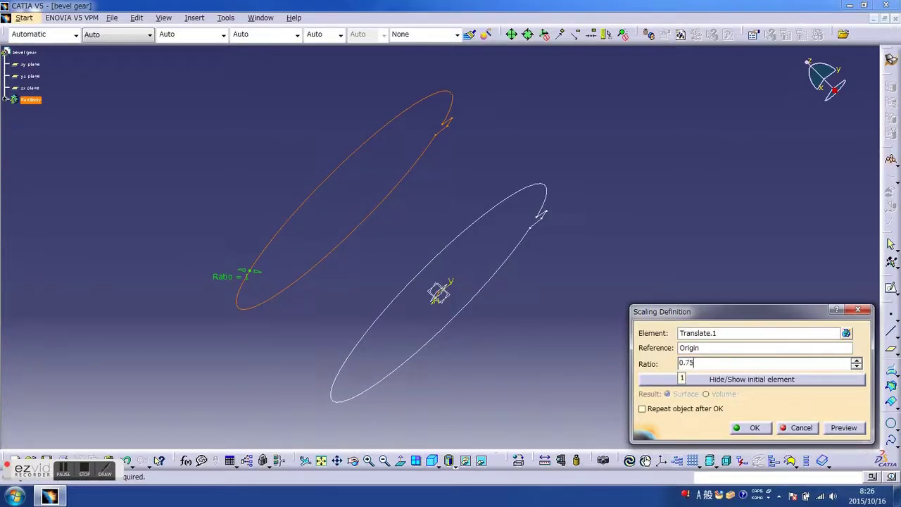
left_click(849, 428)
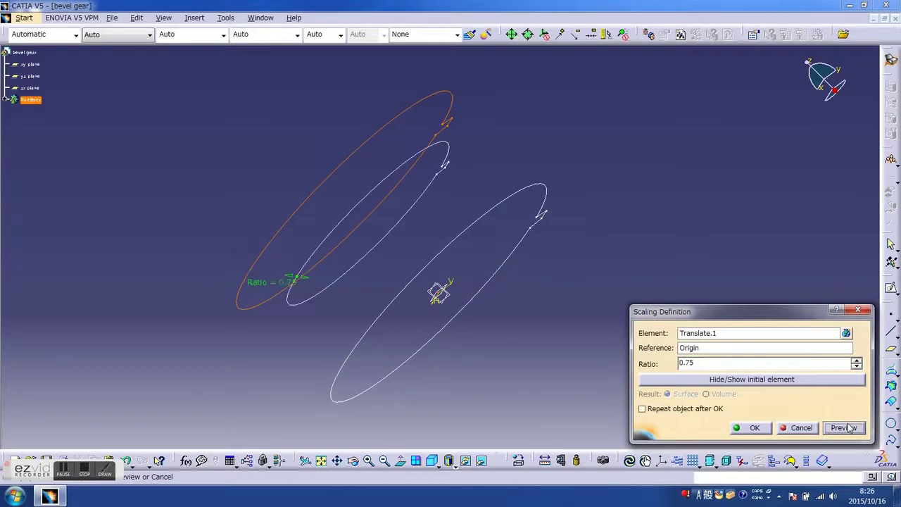
left_click(808, 382)
left_click(753, 428)
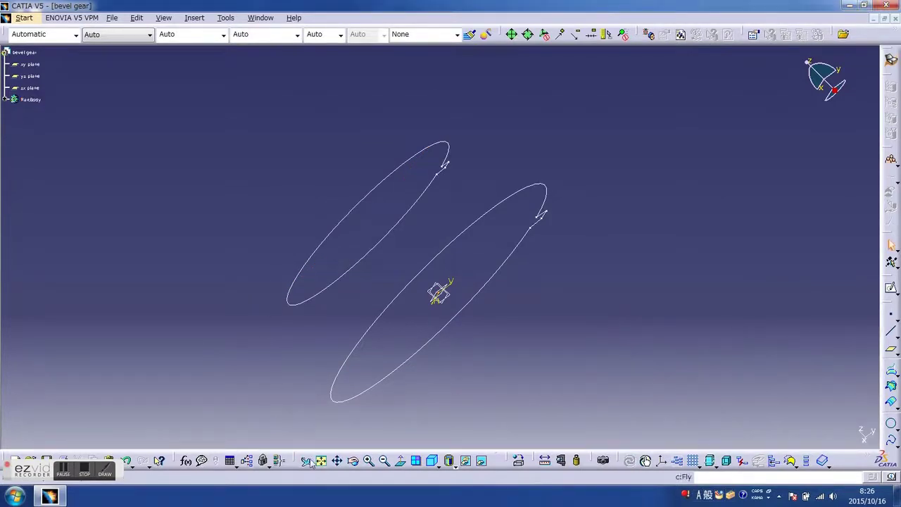
left_click(322, 461)
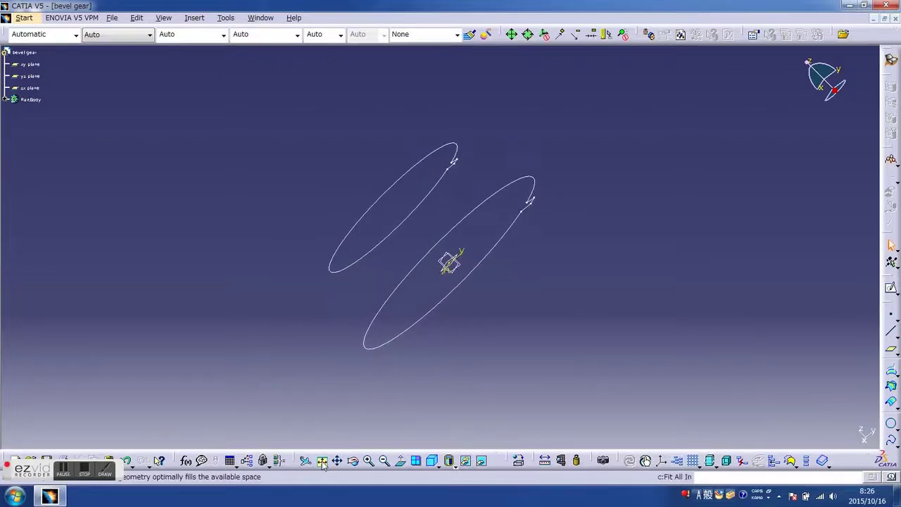
Rotate the view and return to the Part Design workbench
mouse_move(399, 392)
middle_mouse_down()
mouse_move(618, 182)
mouse_move(568, 185)
mouse_move(441, 227)
mouse_move(335, 393)
mouse_move(436, 227)
mouse_move(450, 232)
mouse_move(593, 75)
mouse_move(585, 240)
mouse_move(576, 267)
middle_mouse_up()
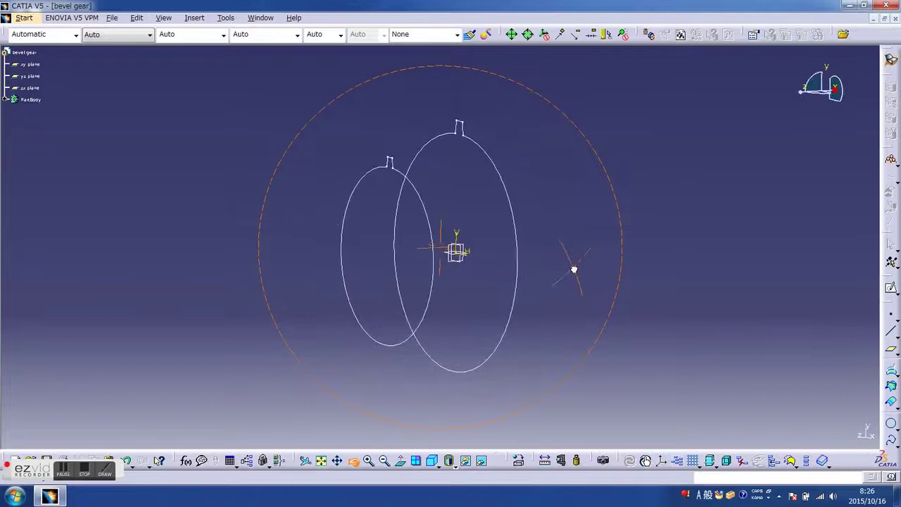
left_click(8, 21)
left_click(24, 18)
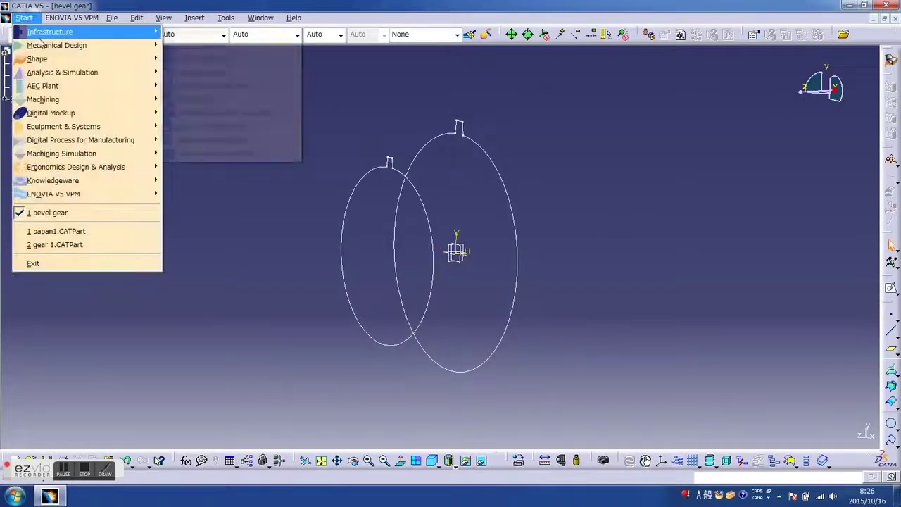
left_click(190, 46)
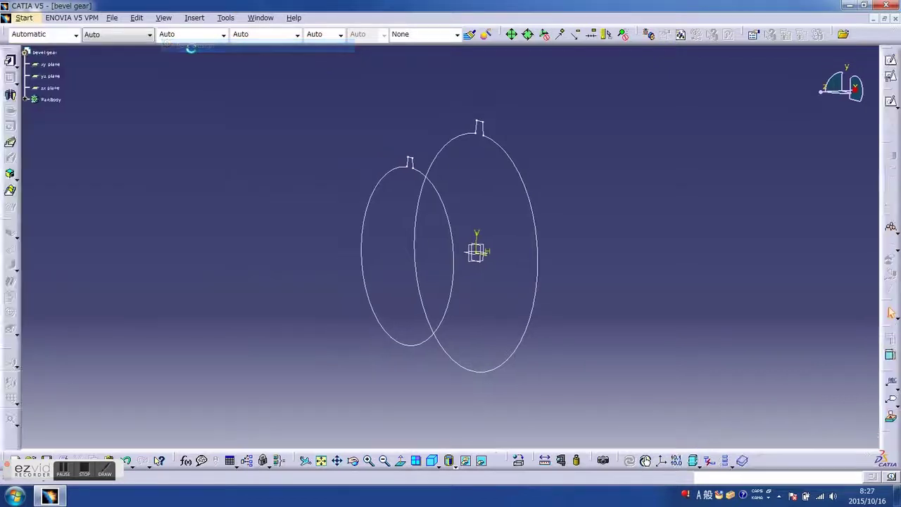
Loft a multi-sections solid from Sketch.1 to Scaling.1
left_click(9, 190)
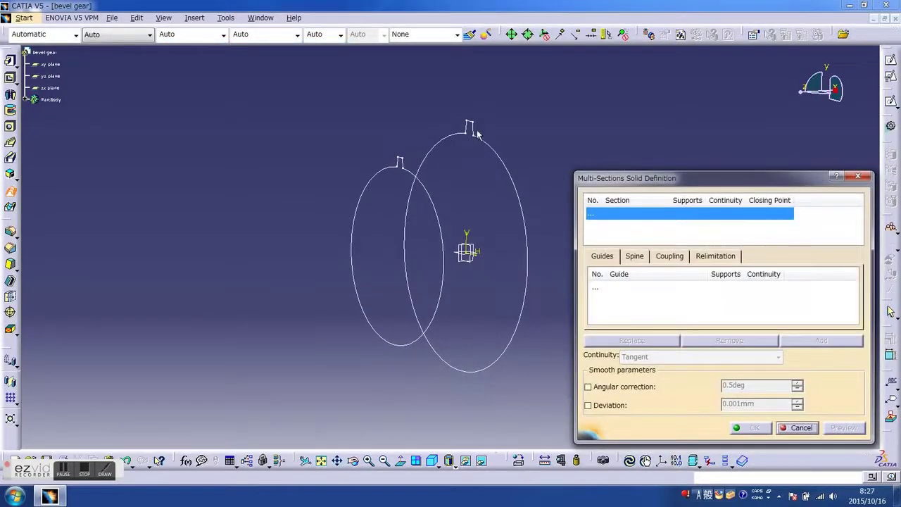
left_click(474, 133)
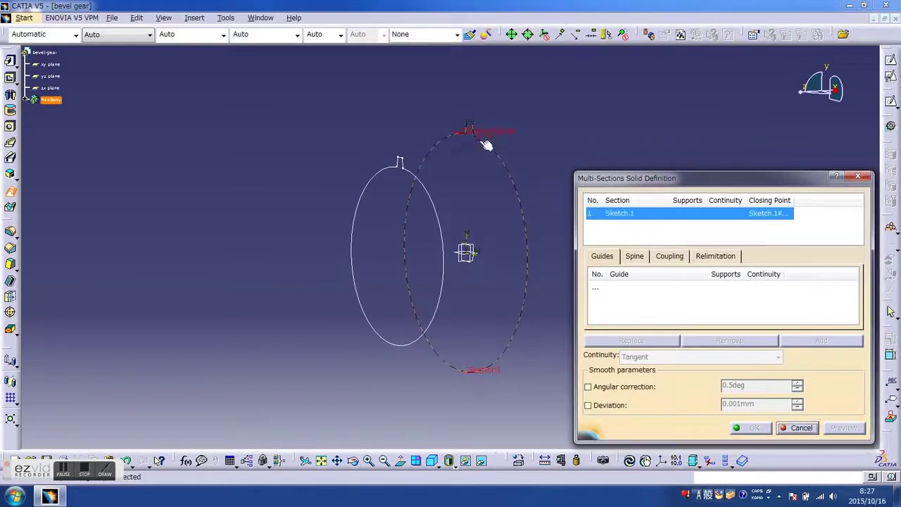
left_click(409, 169)
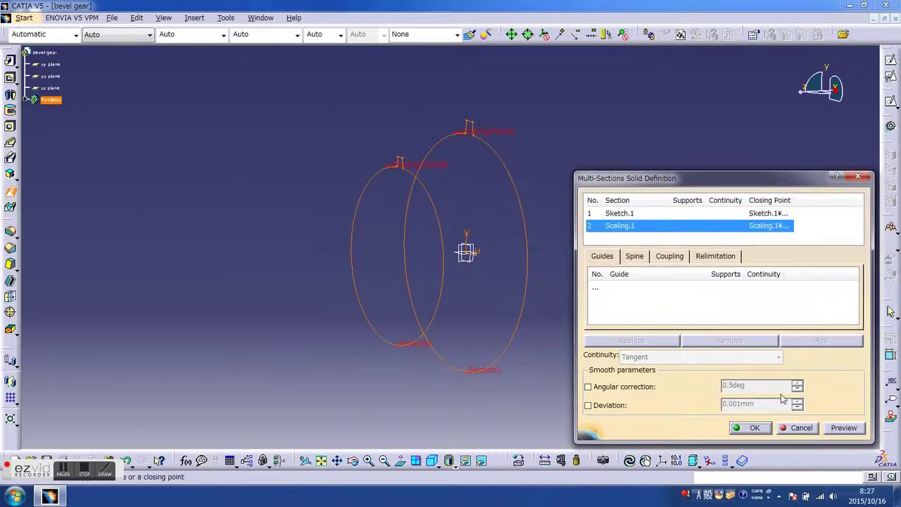
left_click(755, 428)
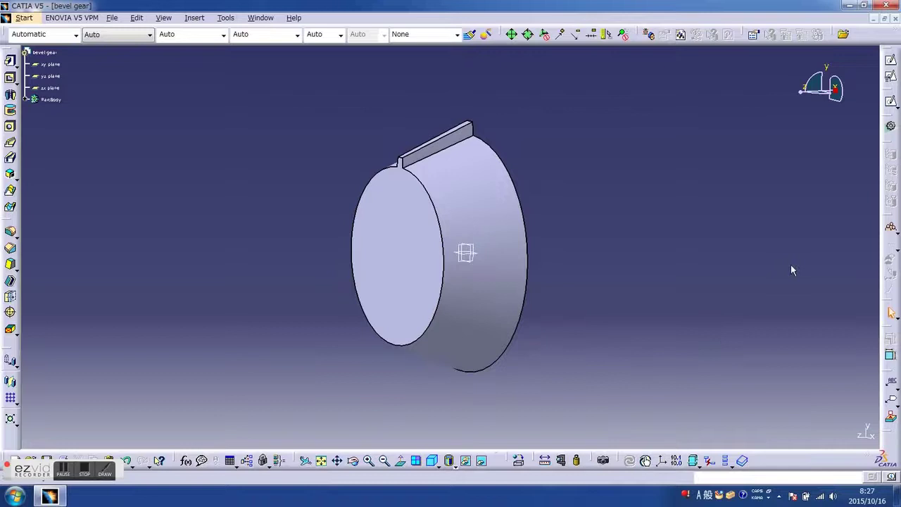
middle_click_drag(791, 264, 639, 315)
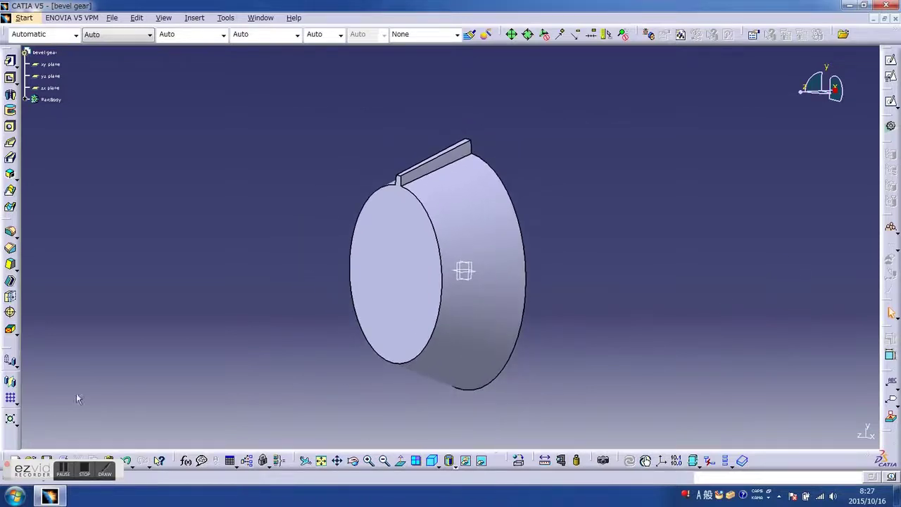
Circular-pattern the tooth solid as a 25-instance complete crown around the Z axis
left_click(15, 404)
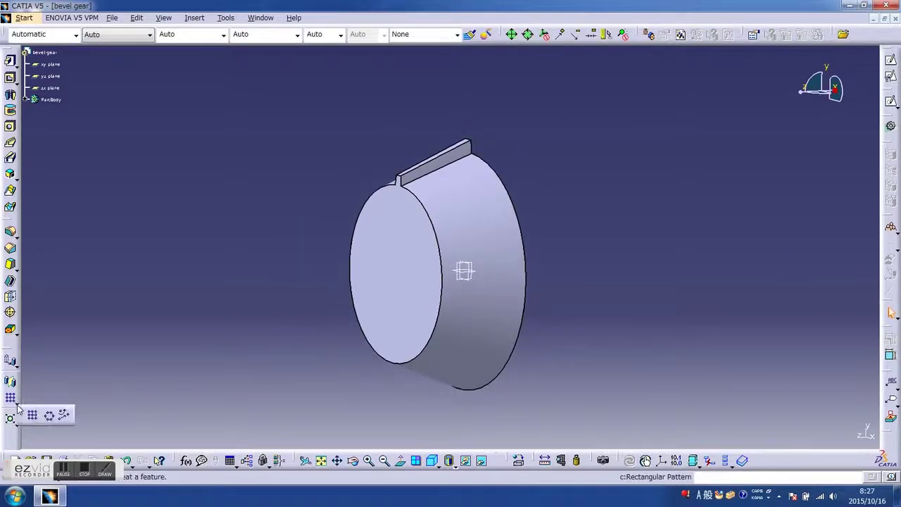
left_click(50, 419)
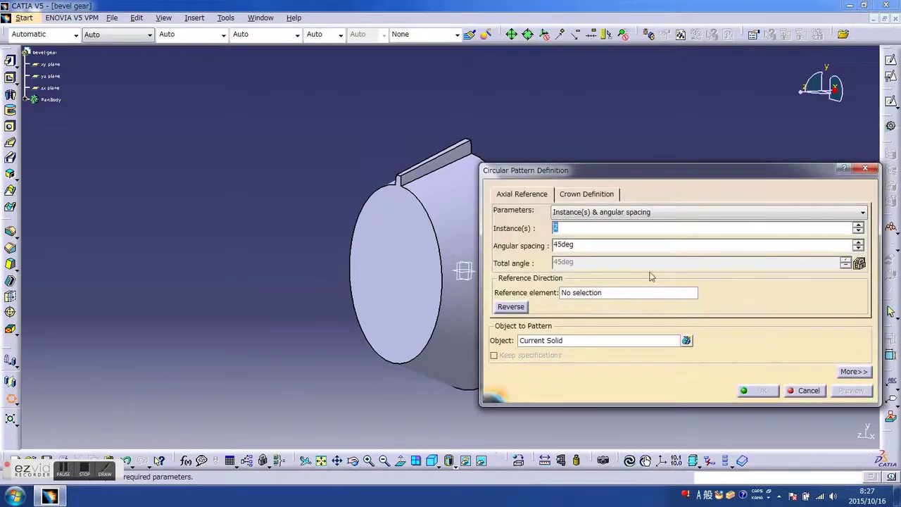
mouse_move(694, 166)
left_mouse_down()
mouse_move(766, 144)
mouse_move(707, 151)
left_mouse_up()
middle_click_drag(477, 118, 326, 122)
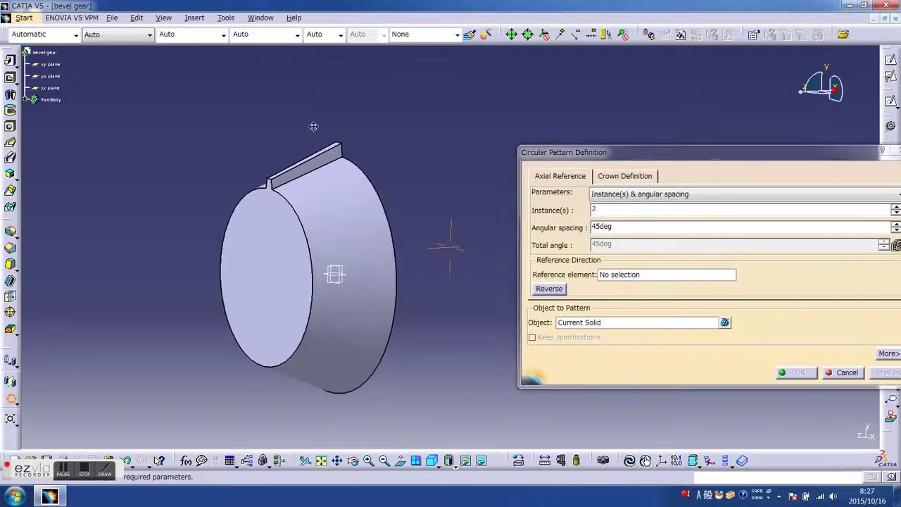
left_click_drag(722, 159, 613, 168)
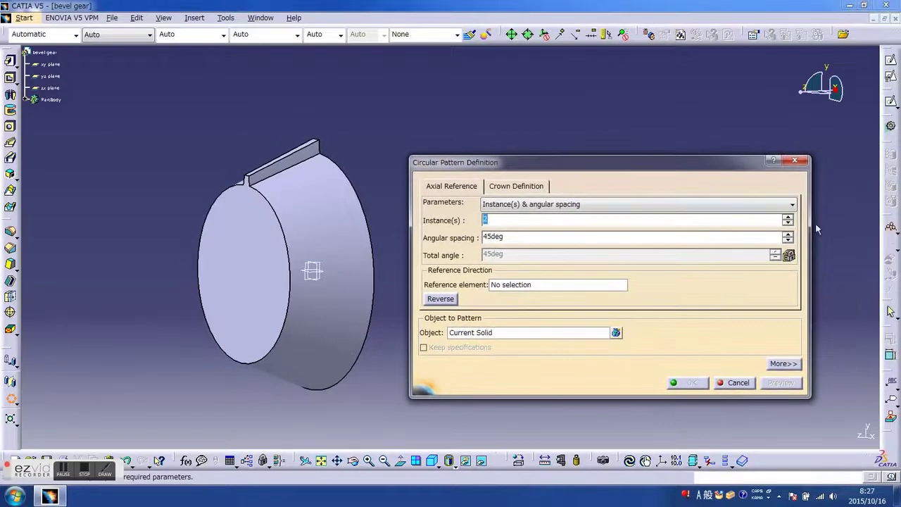
left_click(794, 204)
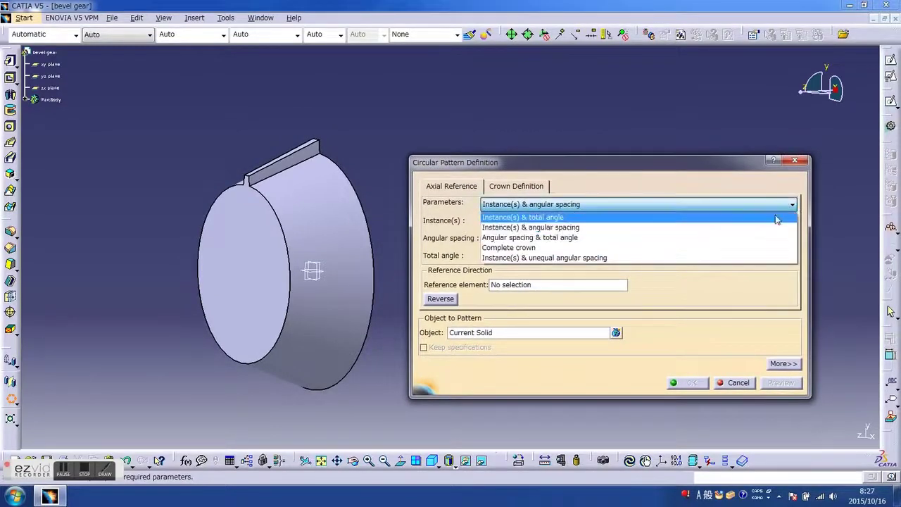
left_click(754, 245)
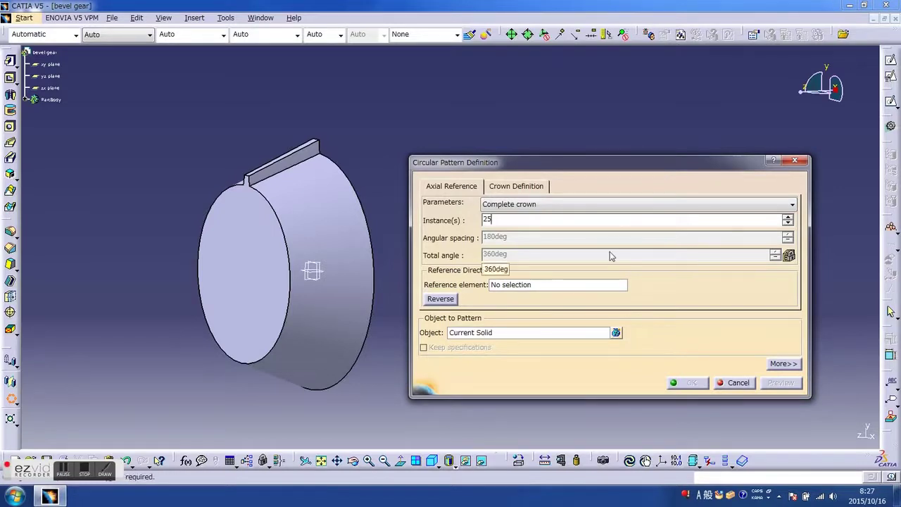
type("25")
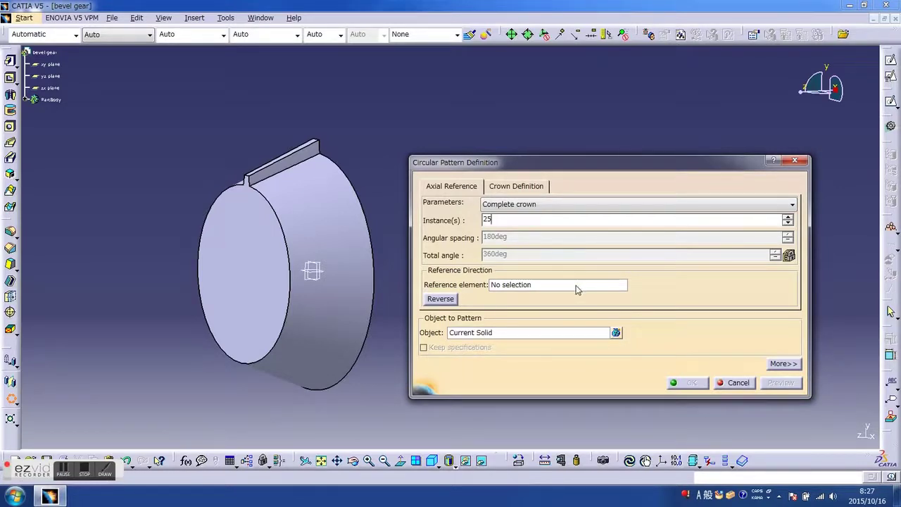
right_click(576, 288)
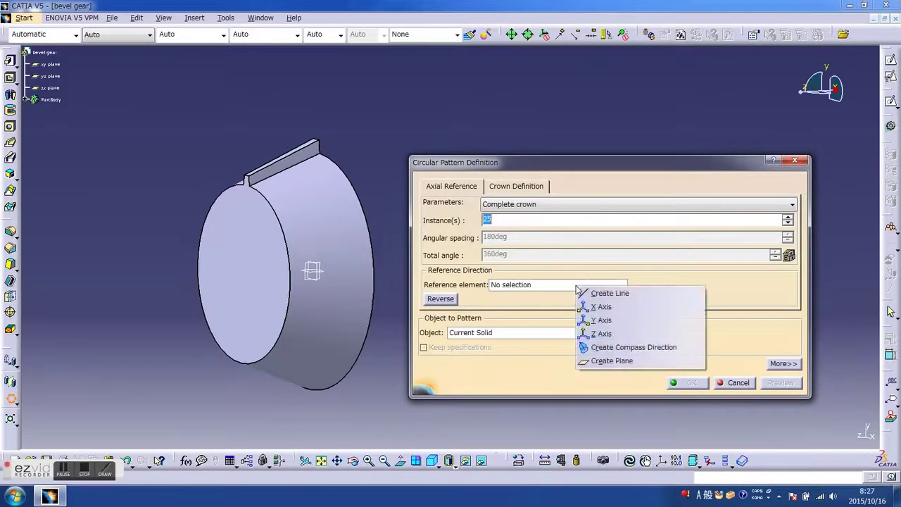
left_click(602, 333)
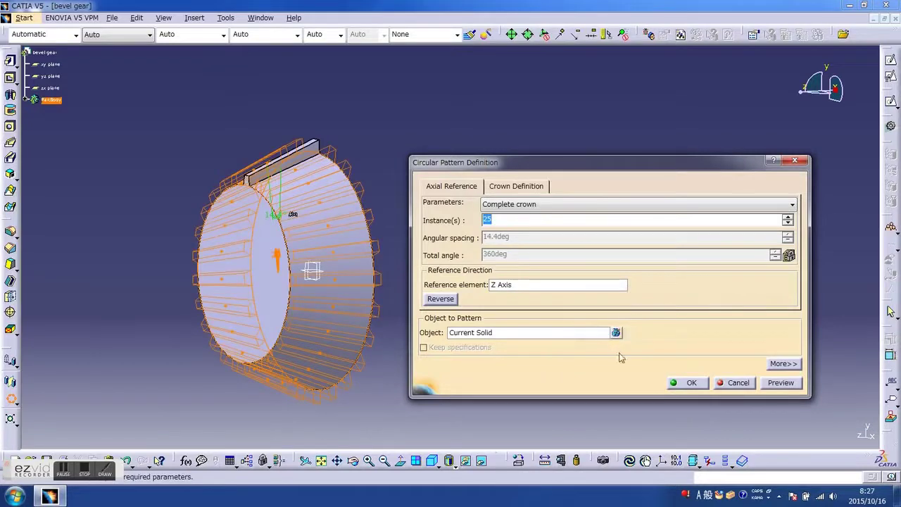
left_click(693, 384)
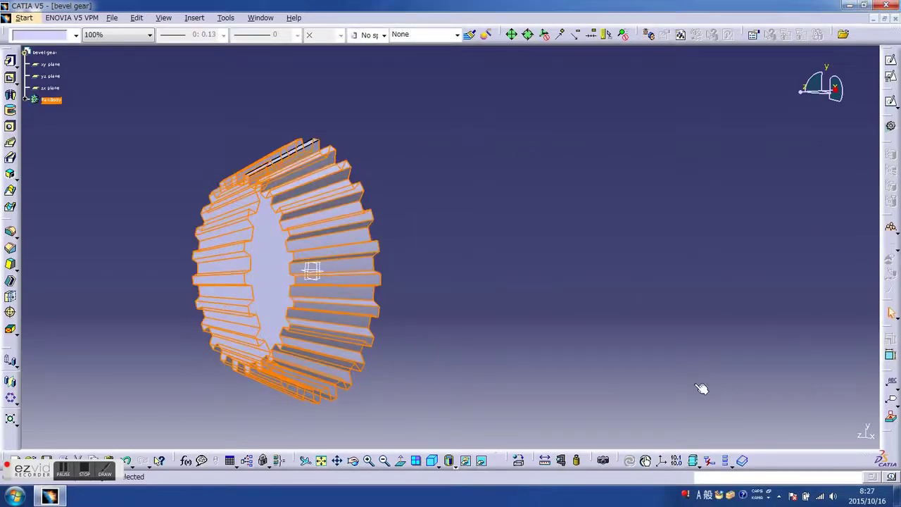
left_click(649, 327)
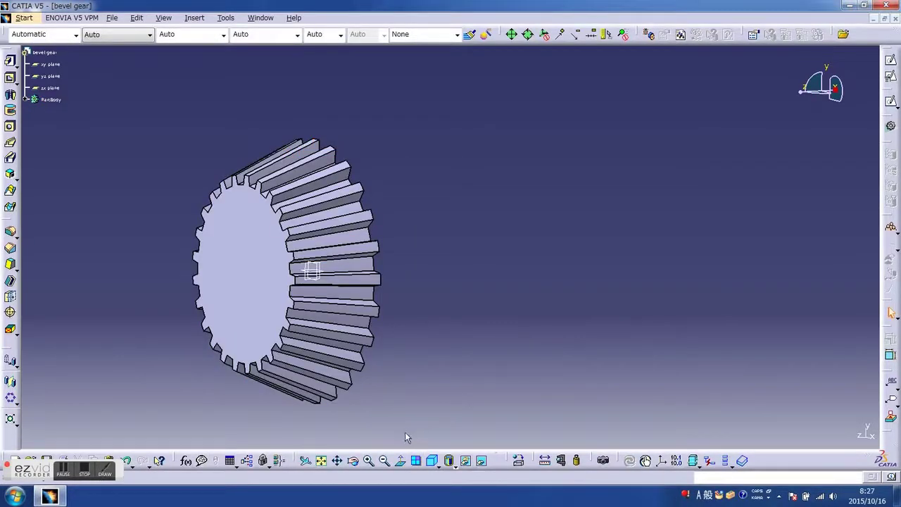
Orbit the gear and select its flat end face as the sketch support
left_click(353, 460)
mouse_move(430, 382)
left_mouse_down()
mouse_move(660, 202)
mouse_move(561, 248)
mouse_move(638, 183)
mouse_move(596, 222)
left_mouse_up()
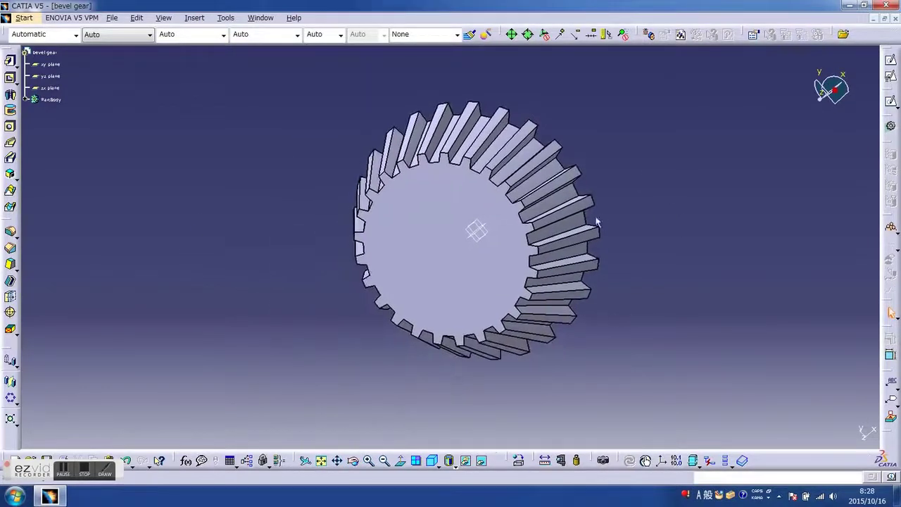
left_click(354, 461)
mouse_move(678, 400)
left_mouse_down()
mouse_move(643, 342)
mouse_move(609, 309)
mouse_move(443, 278)
mouse_move(292, 286)
mouse_move(251, 278)
mouse_move(392, 302)
mouse_move(596, 258)
mouse_move(682, 253)
mouse_move(683, 316)
mouse_move(611, 329)
mouse_move(569, 255)
mouse_move(439, 398)
mouse_move(423, 455)
mouse_move(599, 312)
mouse_move(633, 226)
mouse_move(634, 133)
mouse_move(607, 132)
left_mouse_up()
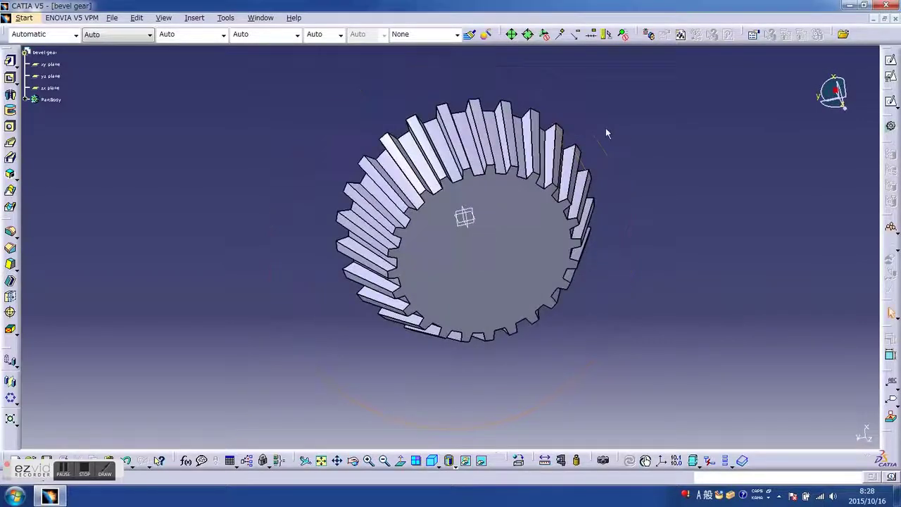
left_click(521, 211)
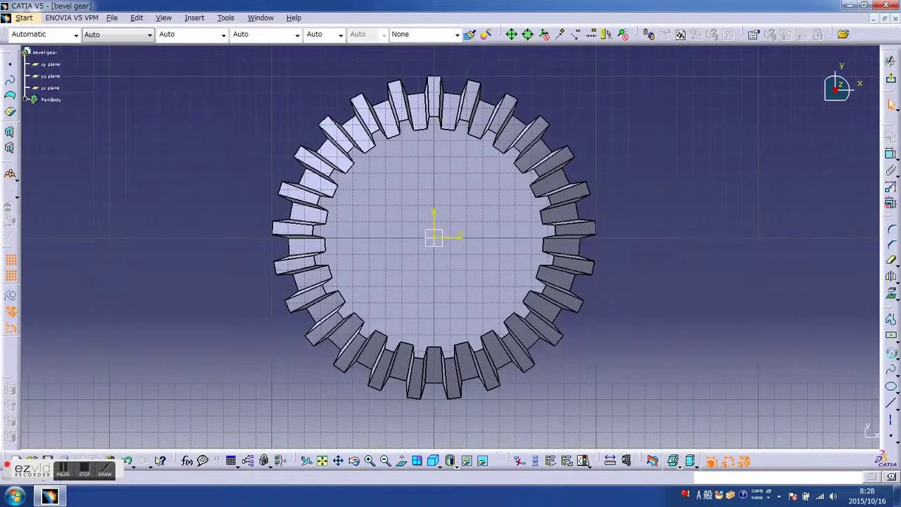
Draw a circle centred on the origin and constrain its diameter to 40 mm
left_click(891, 352)
left_click(511, 243)
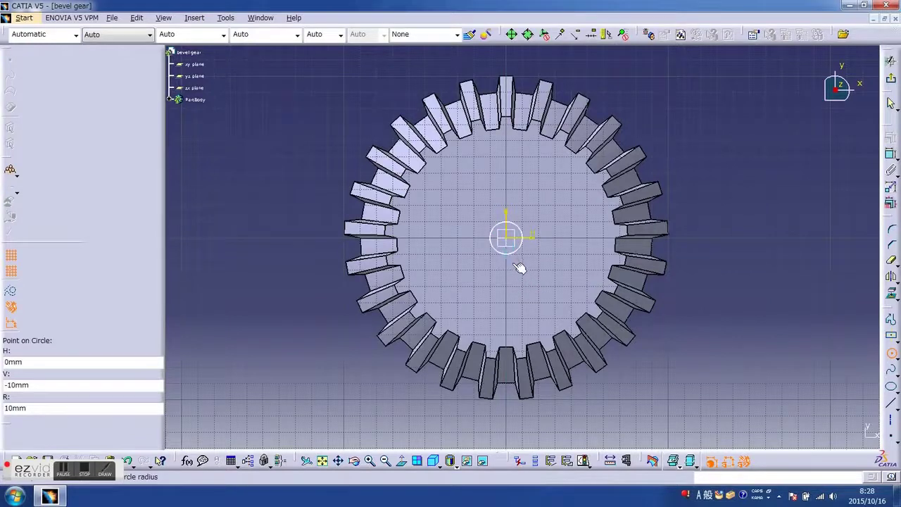
left_click(523, 274)
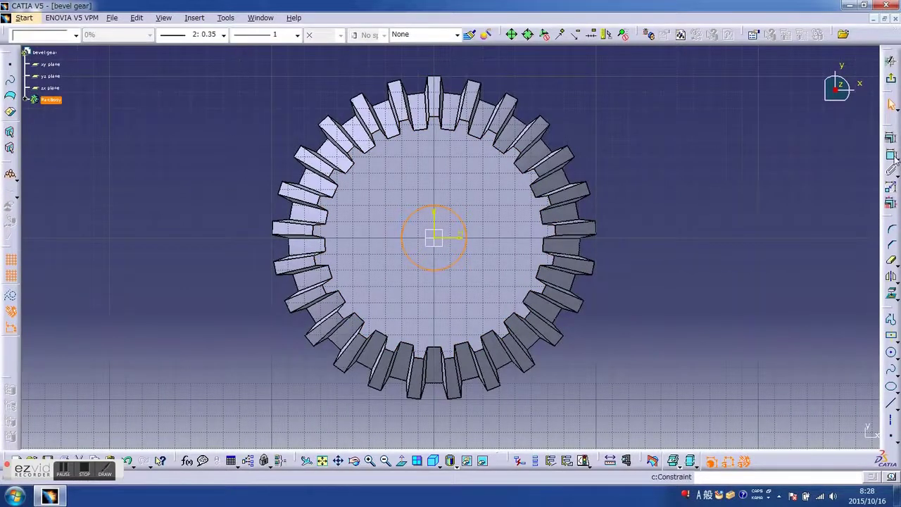
left_click(434, 238)
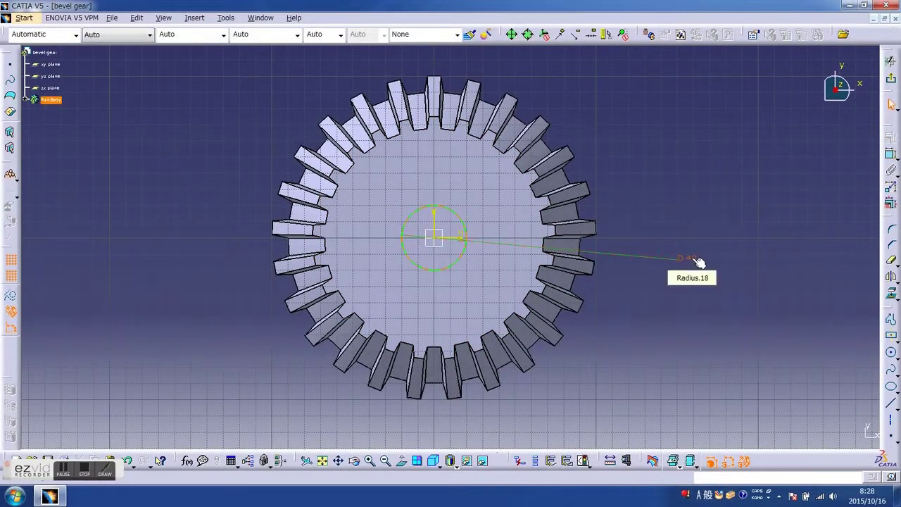
double_click(697, 262)
left_click(807, 432)
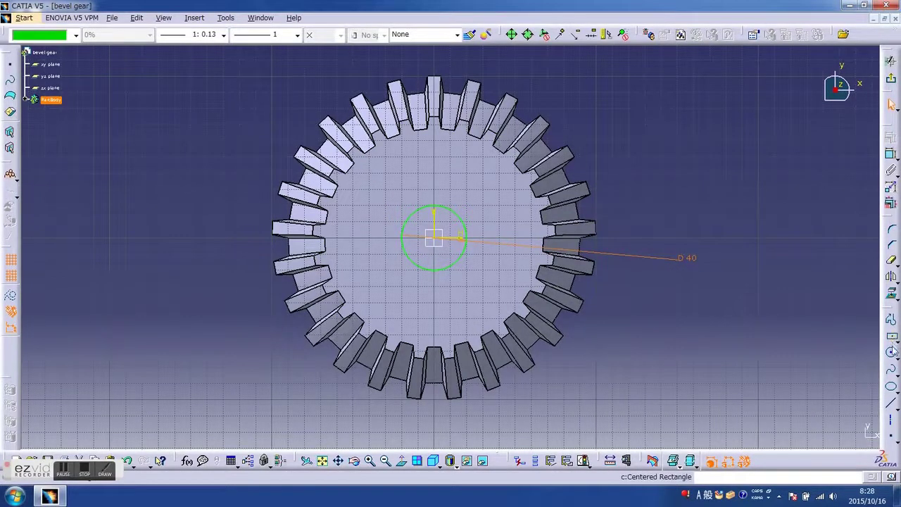
left_click(895, 341)
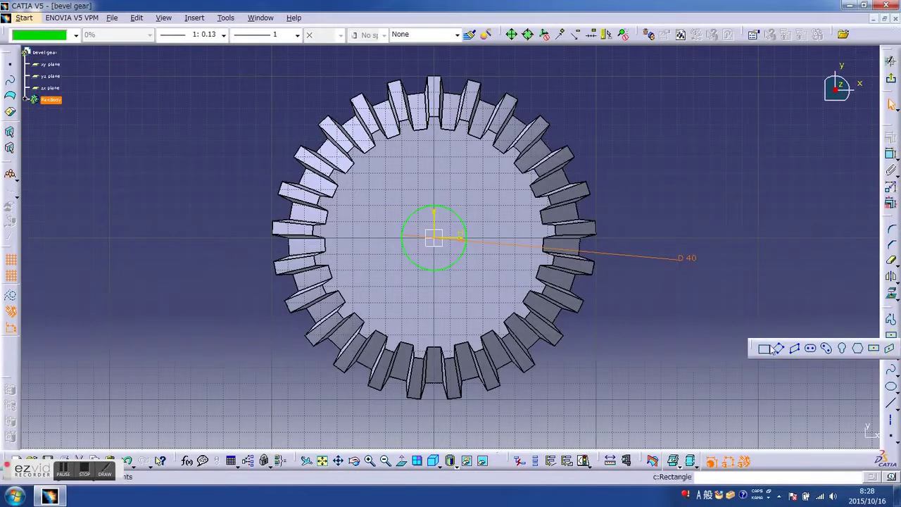
Draw the keyway rectangle with corners spanning the top of the bore circle
left_click(773, 348)
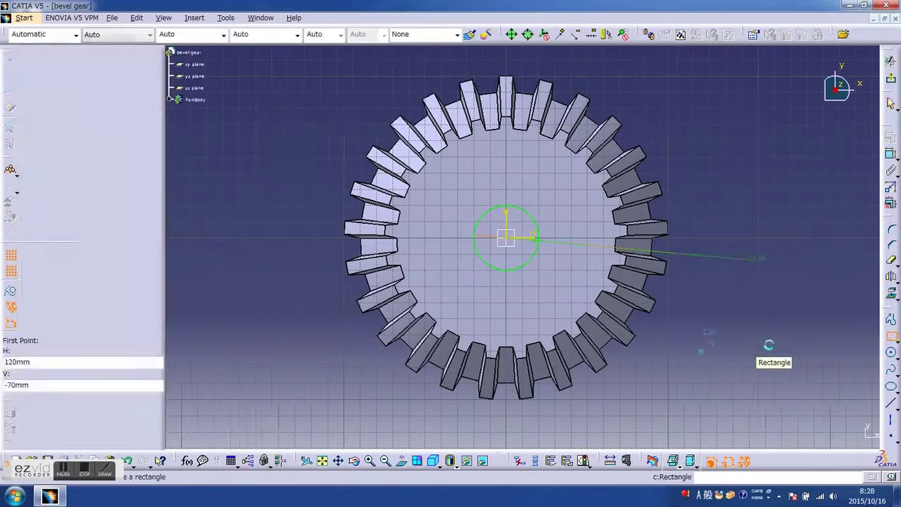
left_click(476, 206)
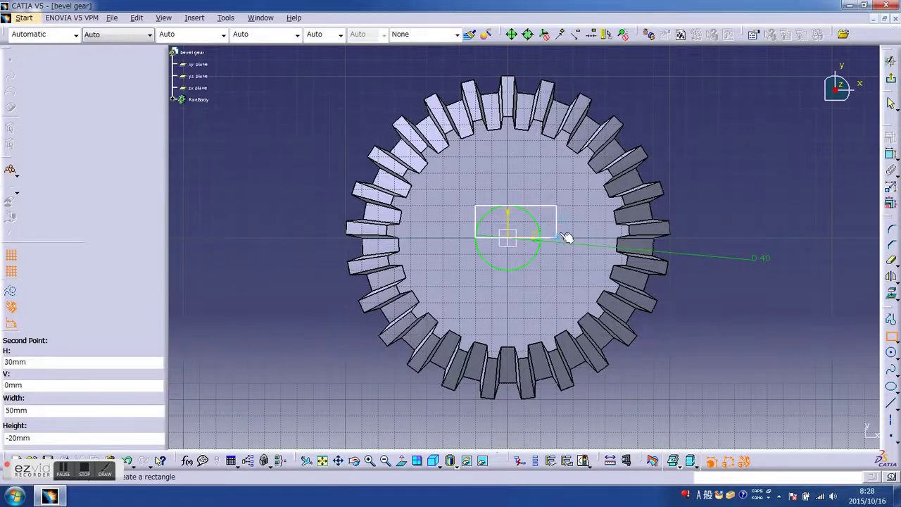
left_click(558, 233)
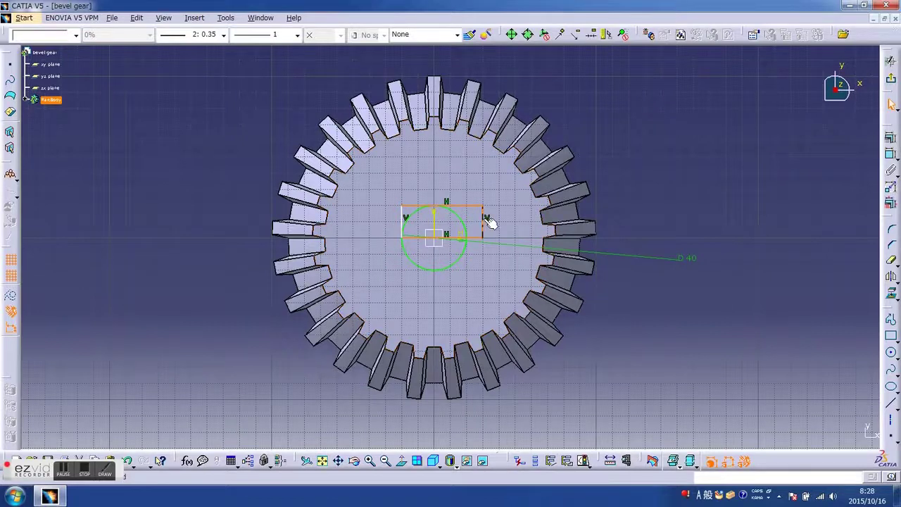
Add a vertical line from the rectangle's top edge down to the circle's centre
left_click(439, 224)
left_click(743, 196)
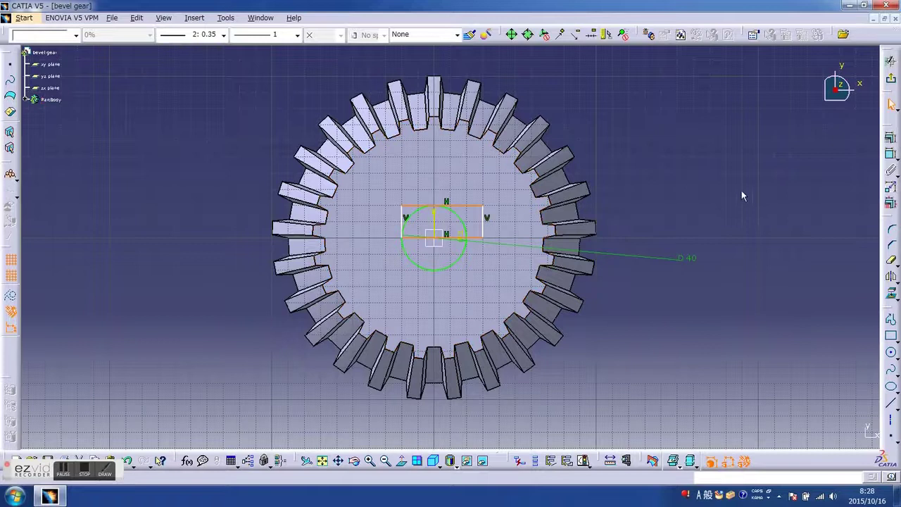
left_click(434, 224)
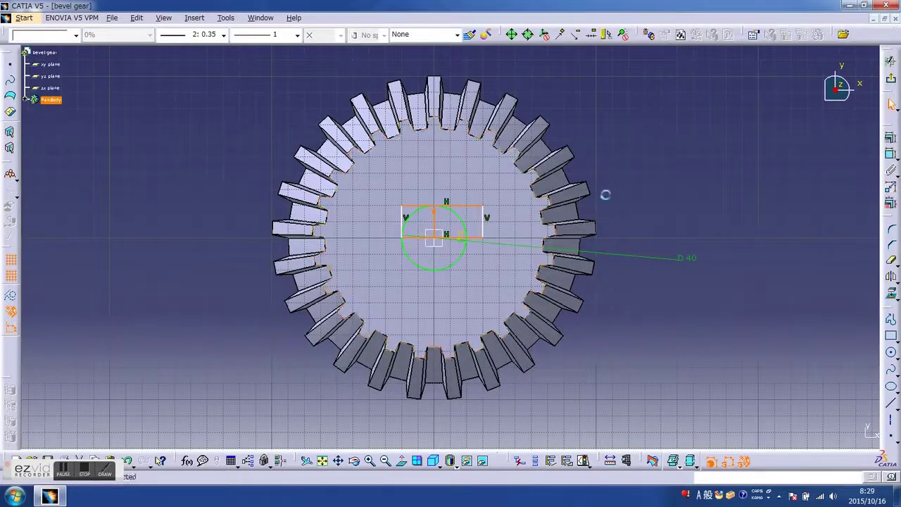
left_click(435, 224)
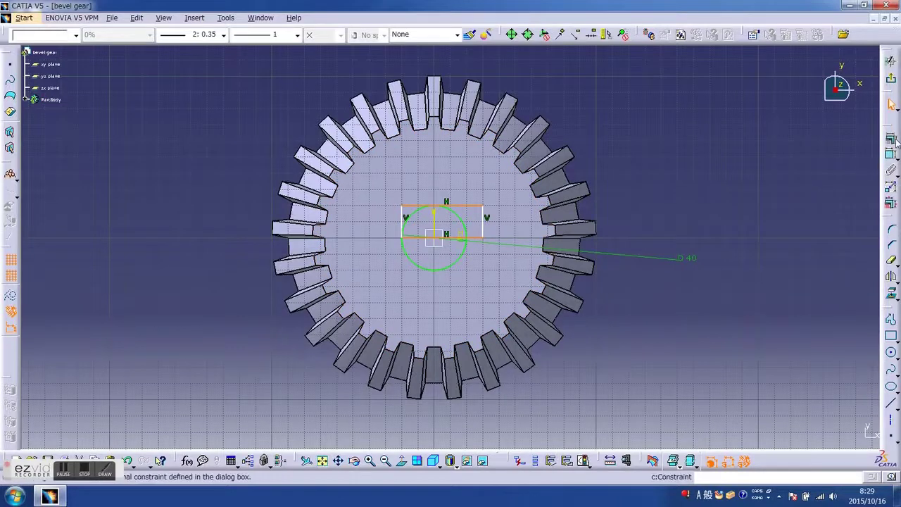
Apply Horizontal to the keyway's top edge and Symmetry to its left and right sides
left_click(890, 138)
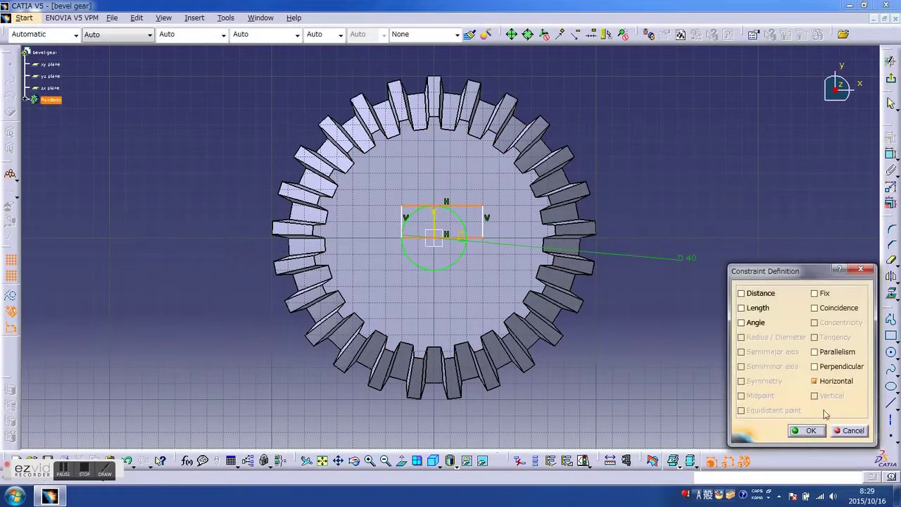
left_click(809, 430)
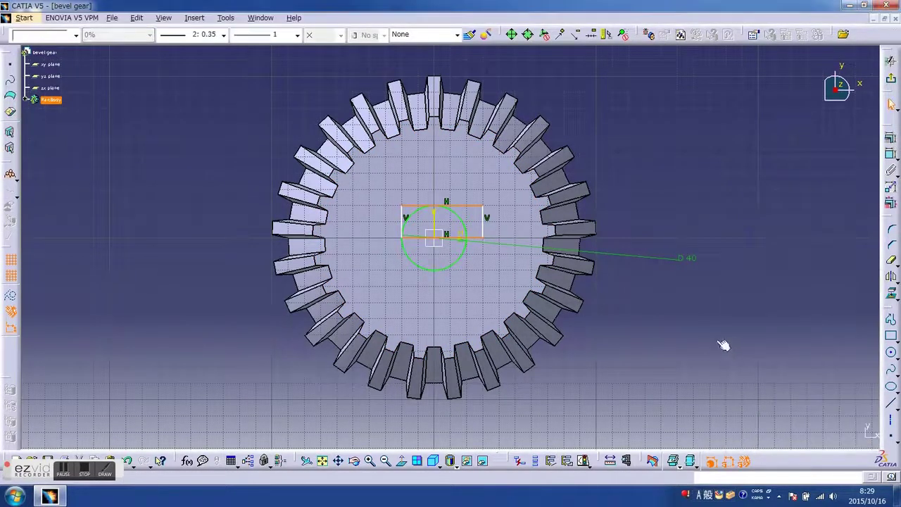
left_click(410, 219)
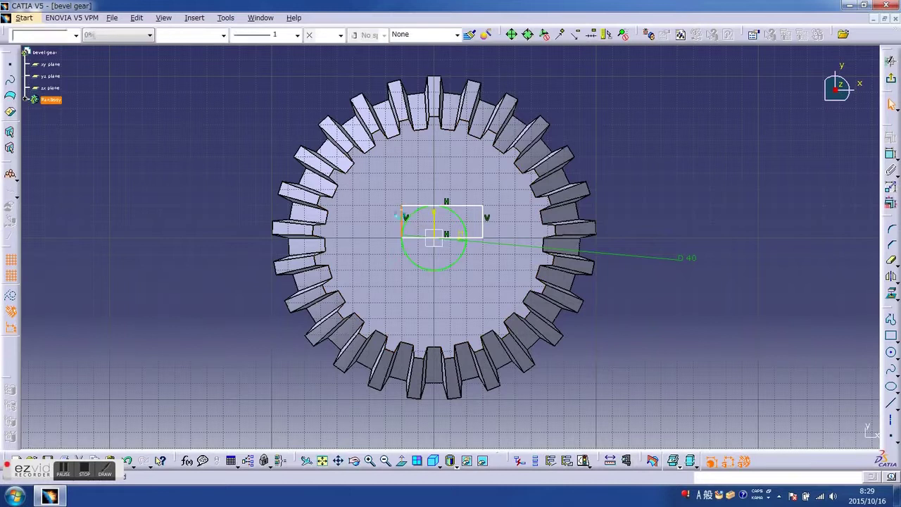
left_click(483, 219, "ctrl")
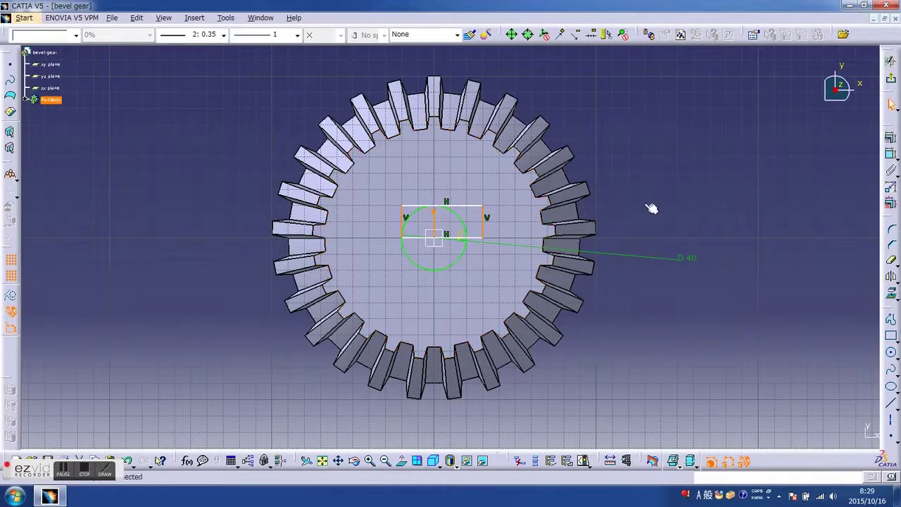
left_click(891, 138)
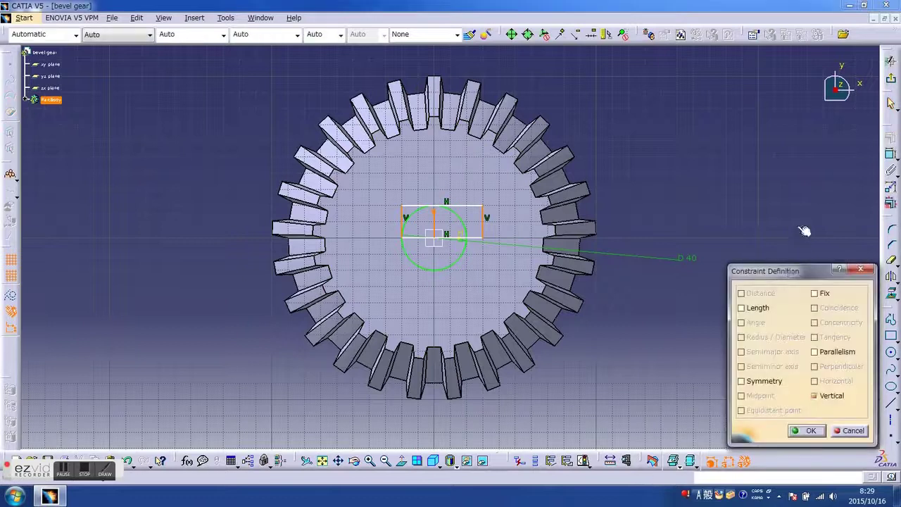
left_click(742, 381)
left_click(806, 431)
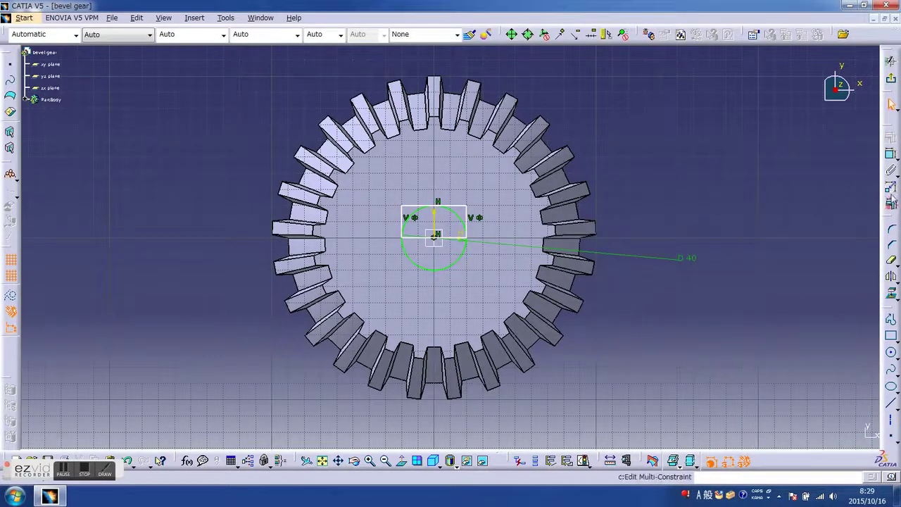
left_click(892, 155)
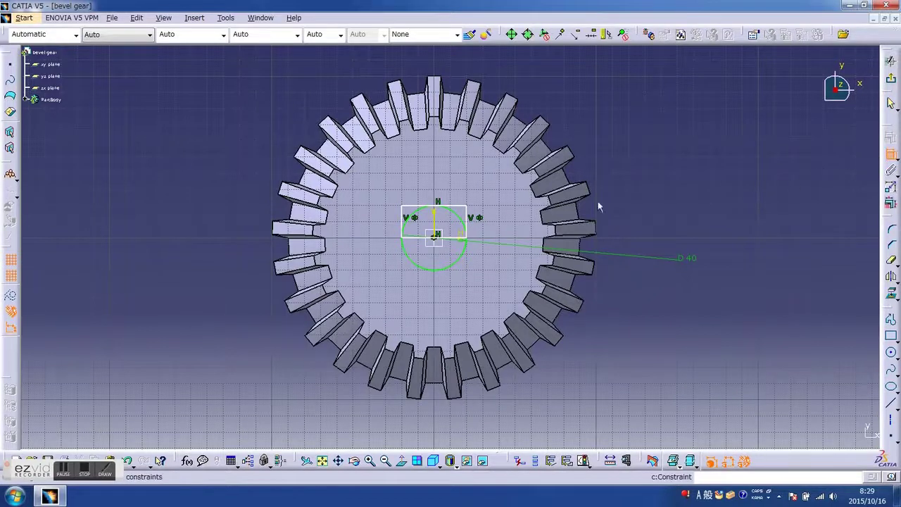
Dimension the distance between the keyway's two vertical sides to 10 mm
left_click(455, 241)
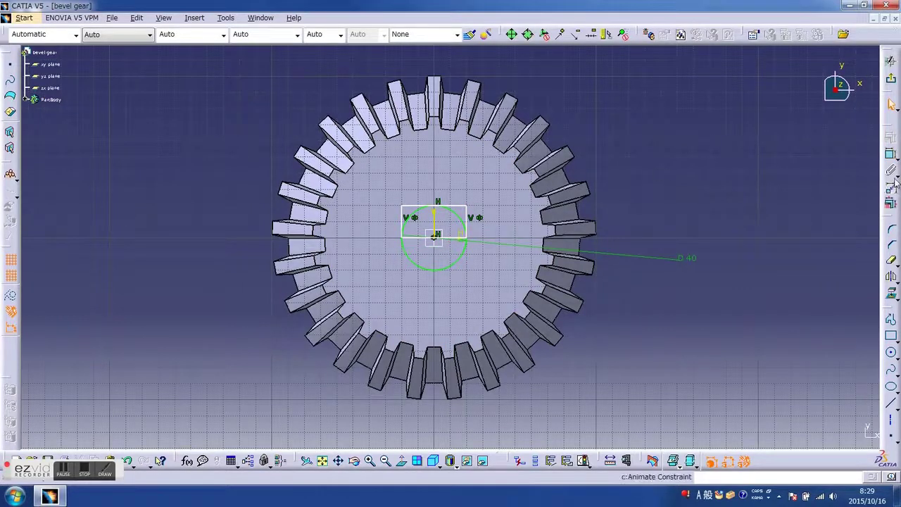
left_click(470, 215)
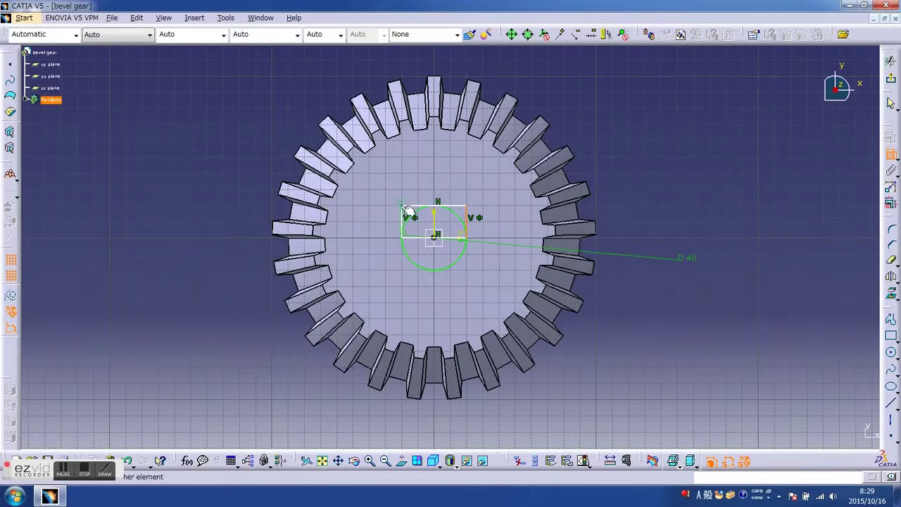
left_click(406, 214)
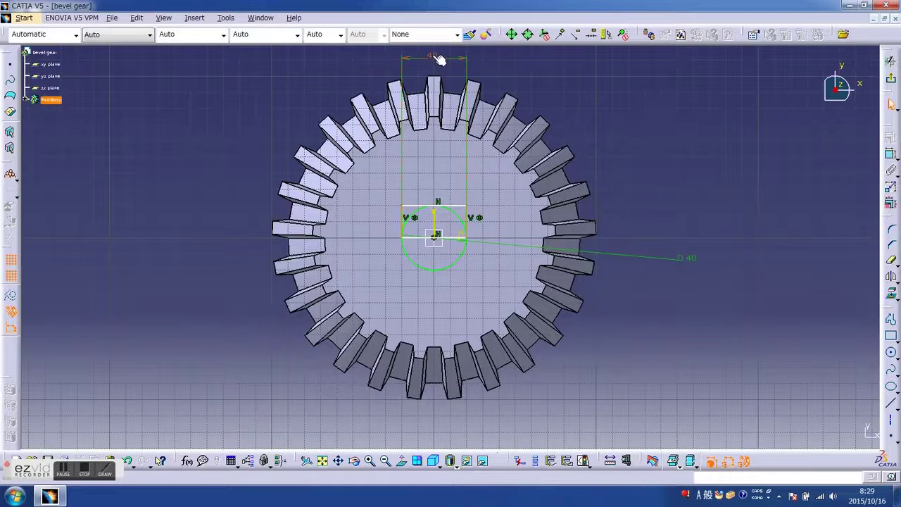
double_click(437, 59)
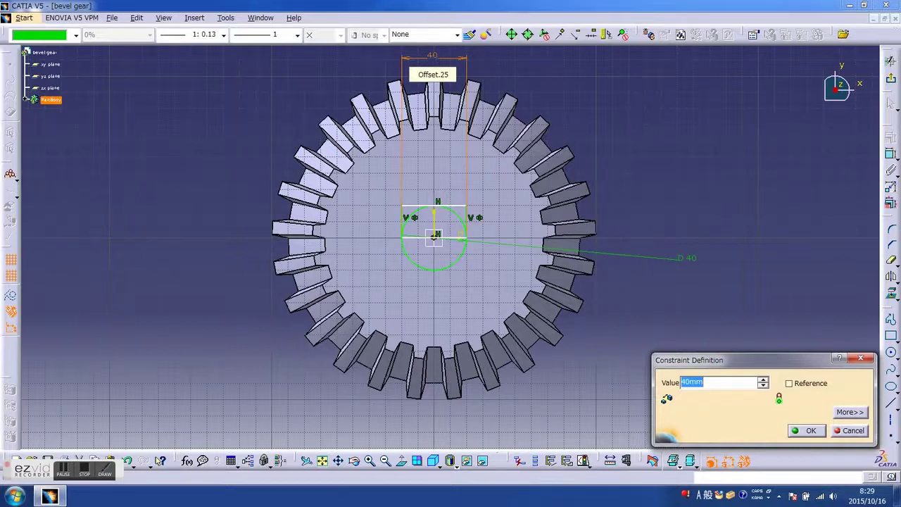
left_click(811, 431)
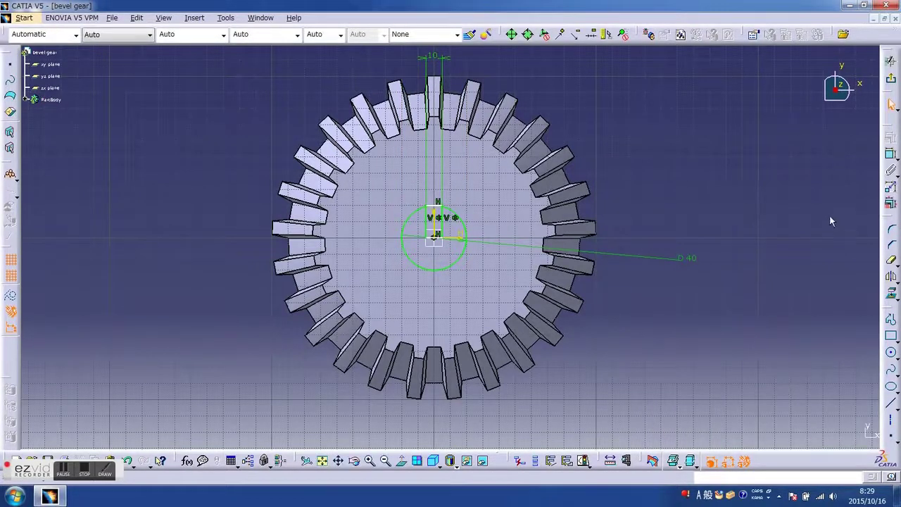
Set the top edge's offset from the horizontal axis to 30 mm
left_click(436, 239)
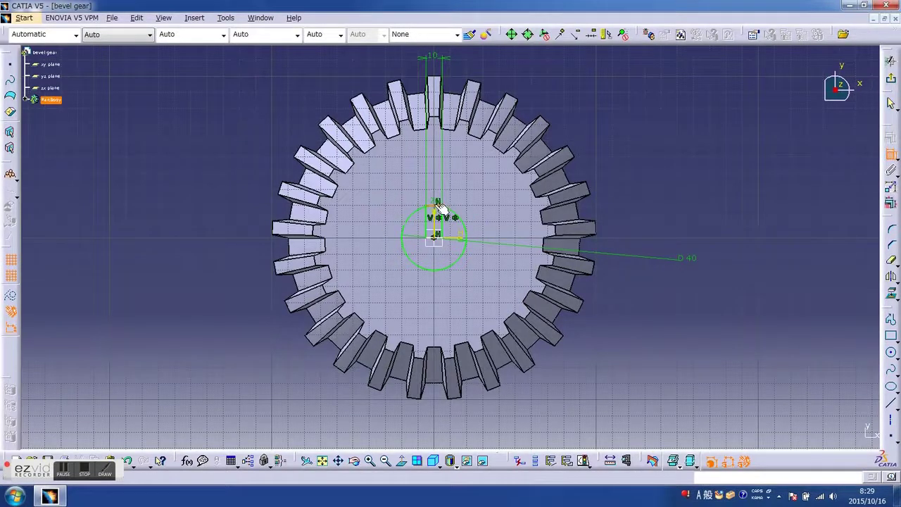
double_click(748, 255)
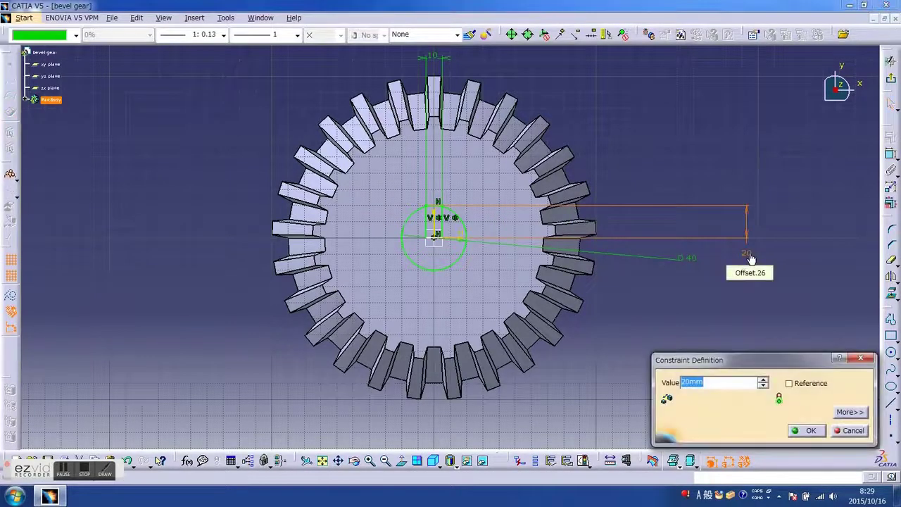
key("Return")
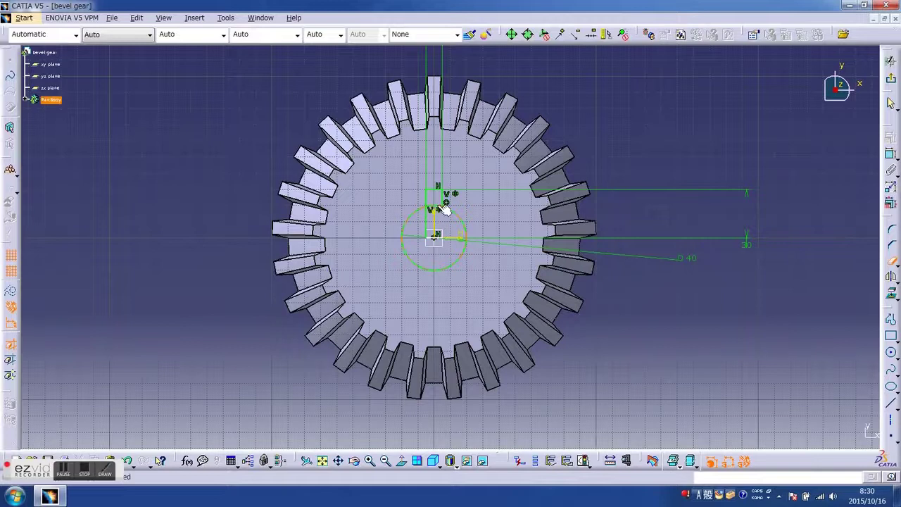
Quick-trim the circle arc and leftover rectangle line inside the keyway, then exit the sketch
left_click(892, 265)
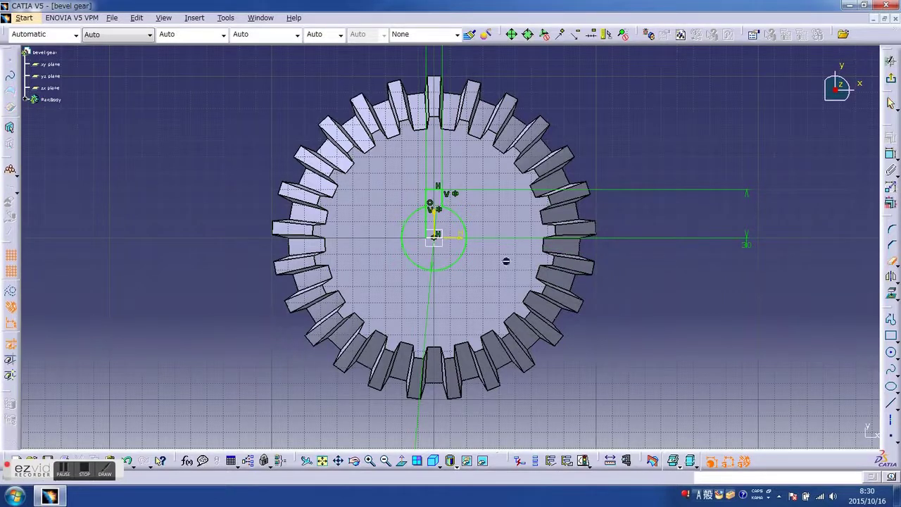
left_click(435, 224)
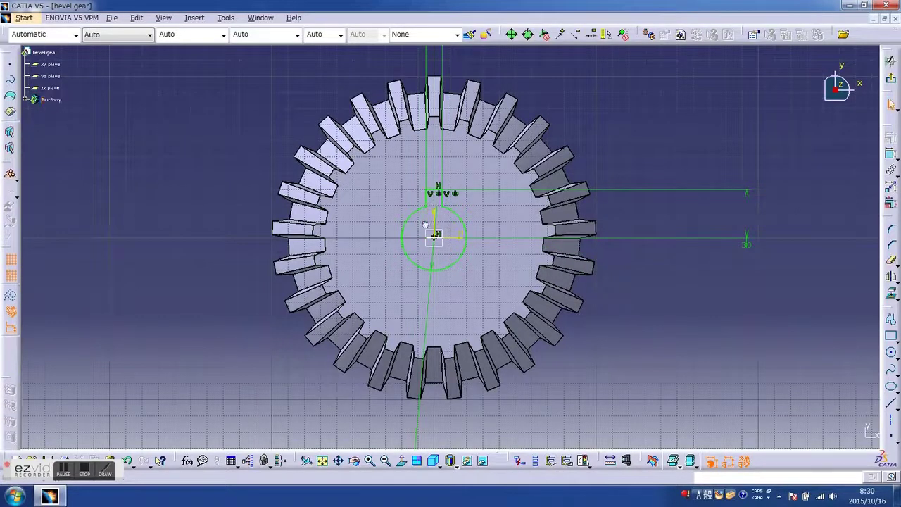
left_click(892, 266)
left_click(440, 238)
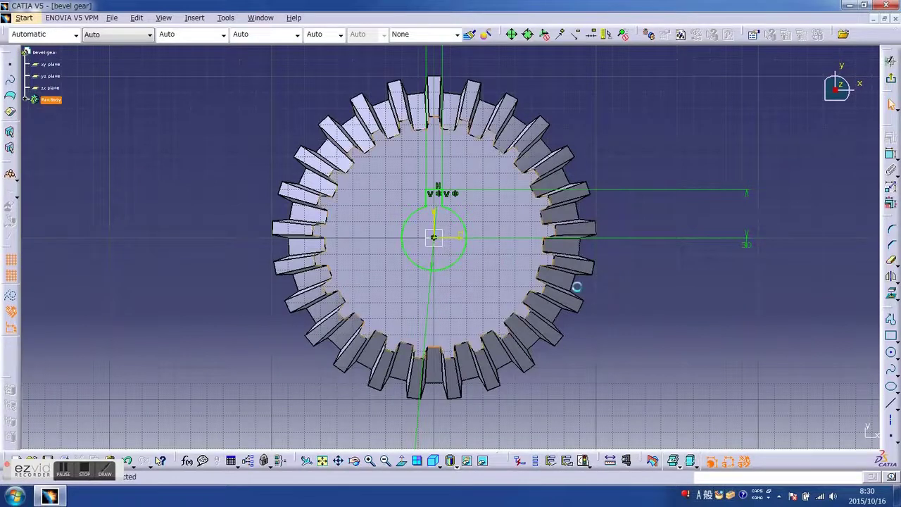
left_click(892, 81)
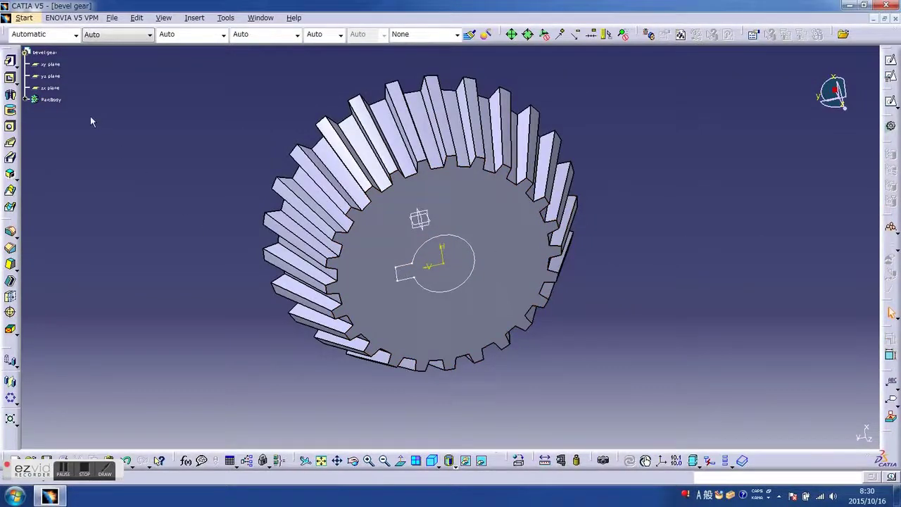
Select Sketch.2 under the expanded PartBody and start a Pocket from it
left_click(26, 102)
left_click(44, 100)
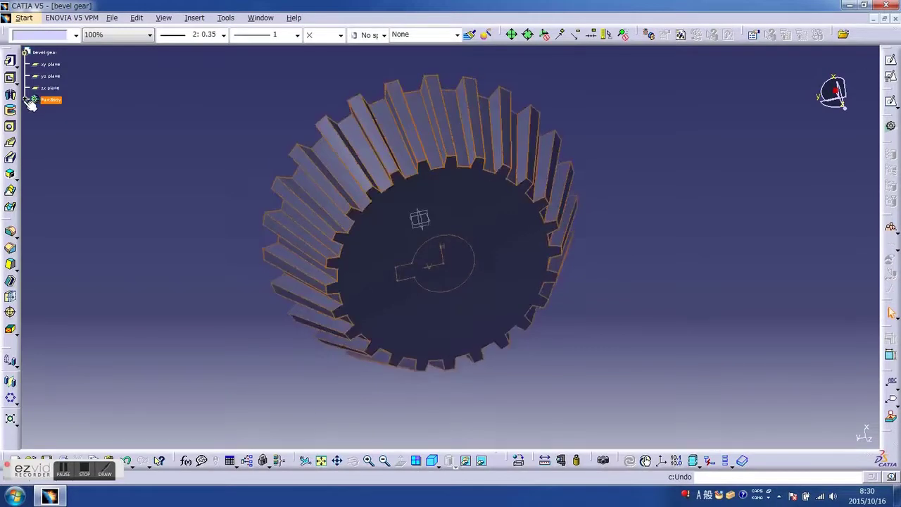
left_click(34, 99)
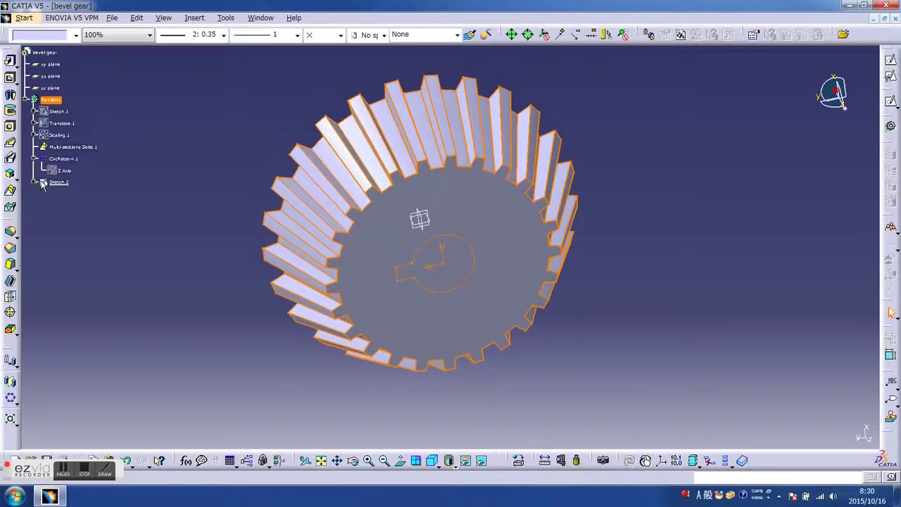
key("Escape")
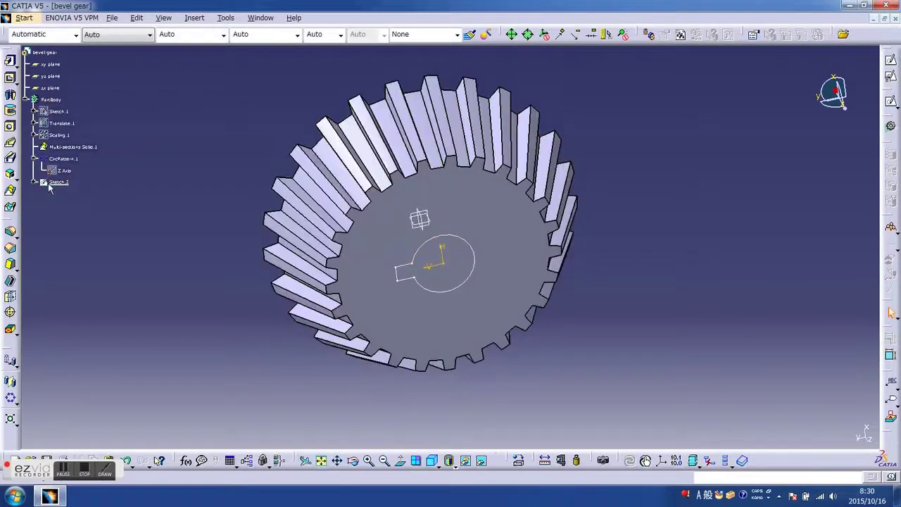
left_click(50, 184)
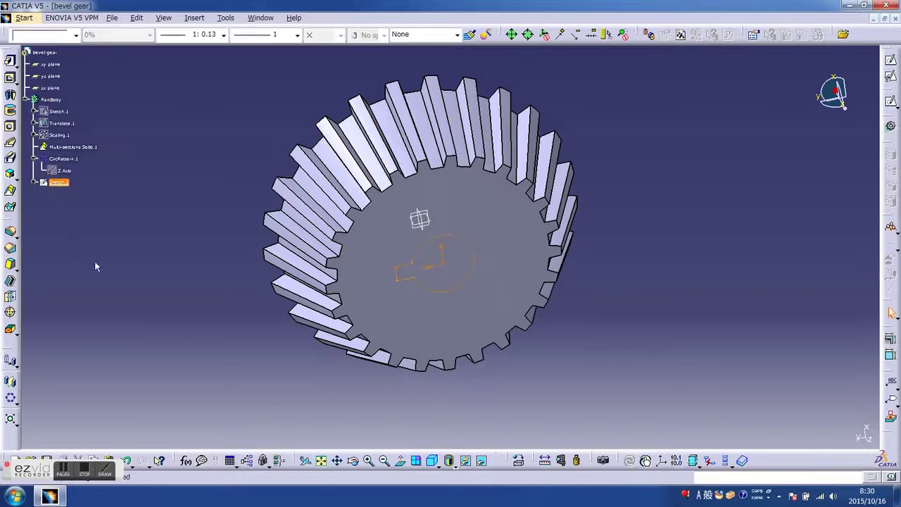
left_click(10, 78)
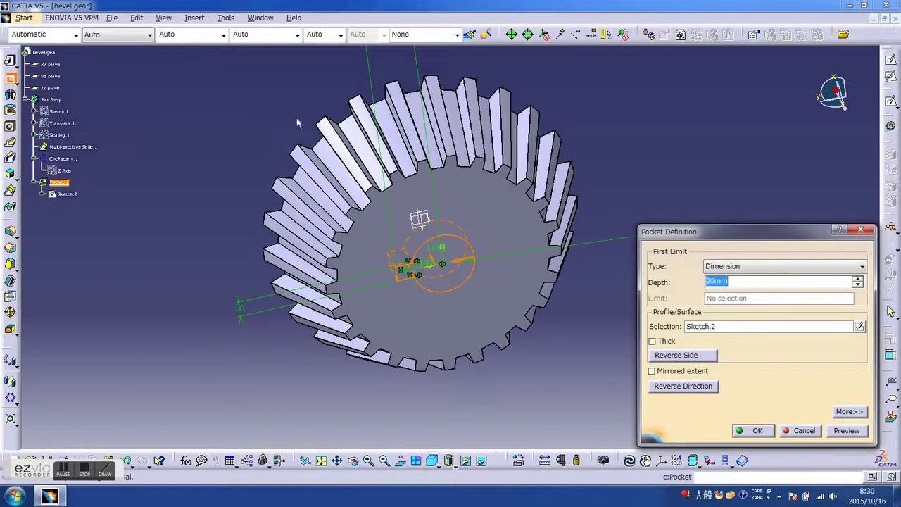
Set the pocket type to Up to last, preview it, and confirm the cut
left_click(863, 268)
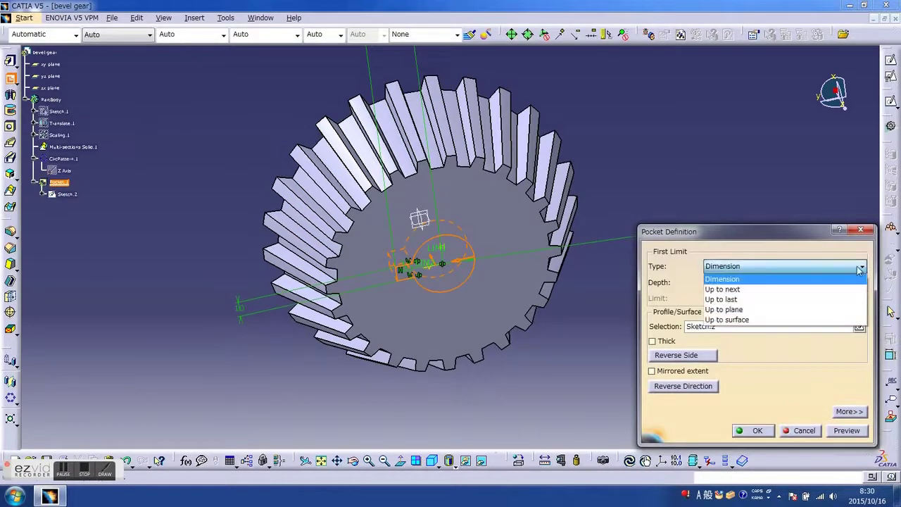
left_click(816, 299)
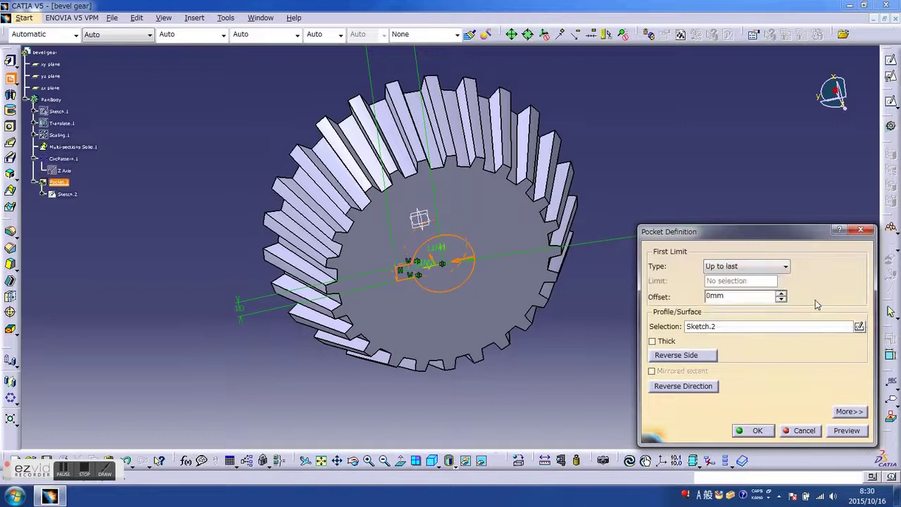
left_click(847, 431)
left_click(757, 430)
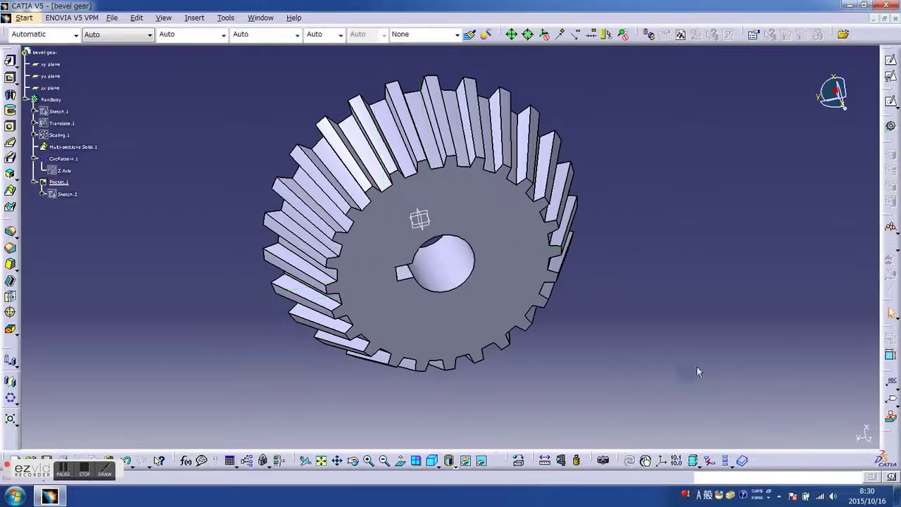
left_click(354, 461)
Orbit the gear to view the keyed bore from its toothed face
mouse_move(474, 438)
left_mouse_down()
mouse_move(415, 415)
mouse_move(644, 369)
mouse_move(321, 365)
mouse_move(342, 262)
mouse_move(294, 316)
mouse_move(461, 250)
mouse_move(437, 258)
mouse_move(312, 202)
mouse_move(237, 214)
mouse_move(533, 261)
mouse_move(634, 251)
mouse_move(629, 131)
mouse_move(514, 104)
mouse_move(514, 56)
mouse_move(492, 78)
mouse_move(571, 102)
mouse_move(648, 321)
mouse_move(608, 342)
mouse_move(588, 382)
left_mouse_up()
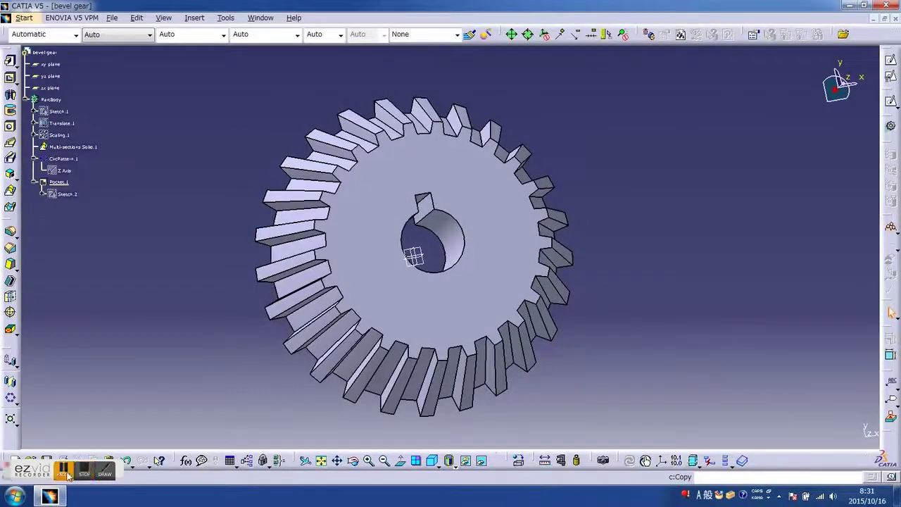